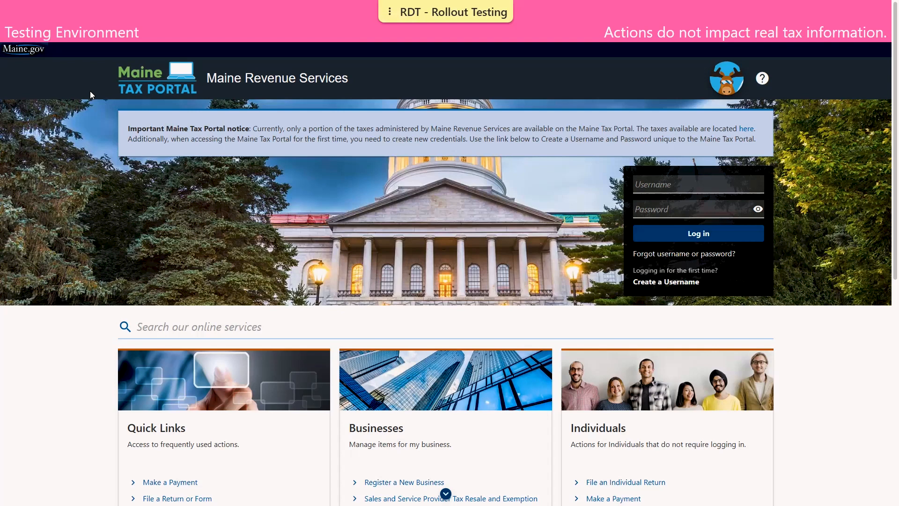
Look at the individual payment options, then return home and open Register and Apply.
{"action": "scroll", "coordinate": [90, 96], "scroll_direction": "down", "scroll_amount": 6}
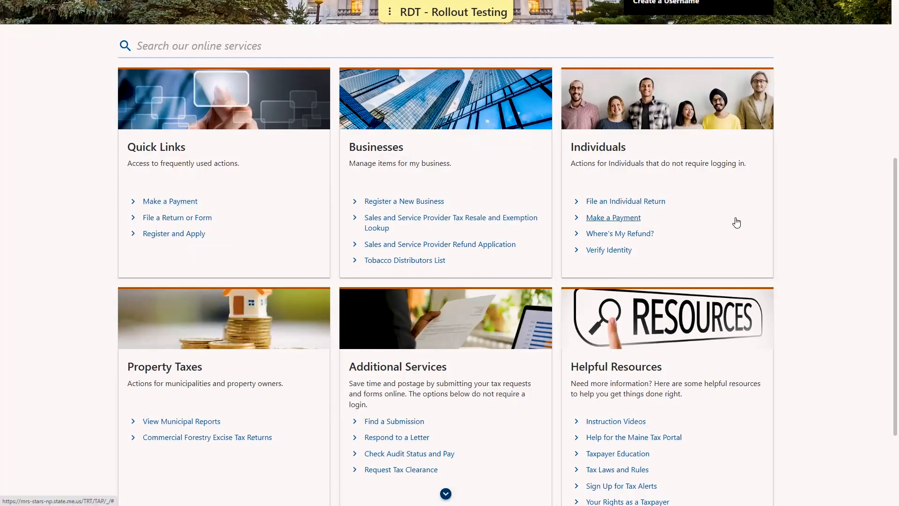
{"action": "left_click", "coordinate": [657, 218]}
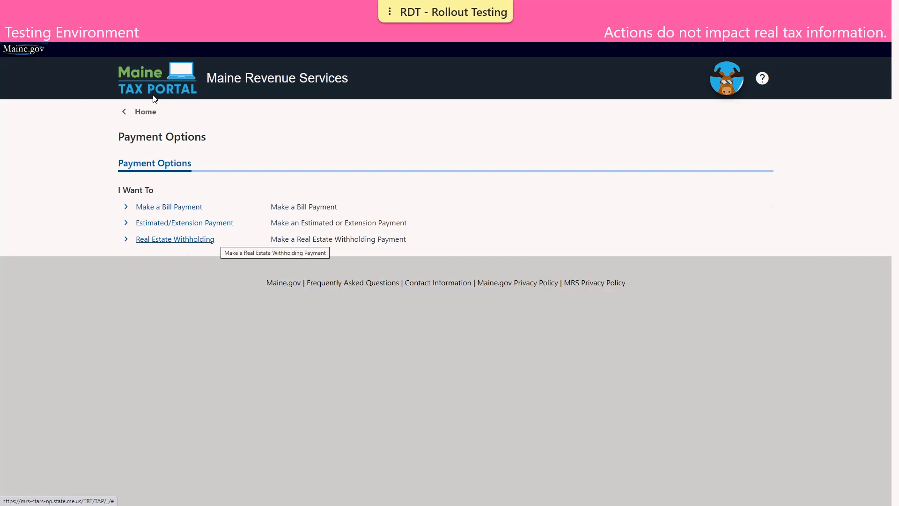
{"action": "left_click", "coordinate": [137, 113]}
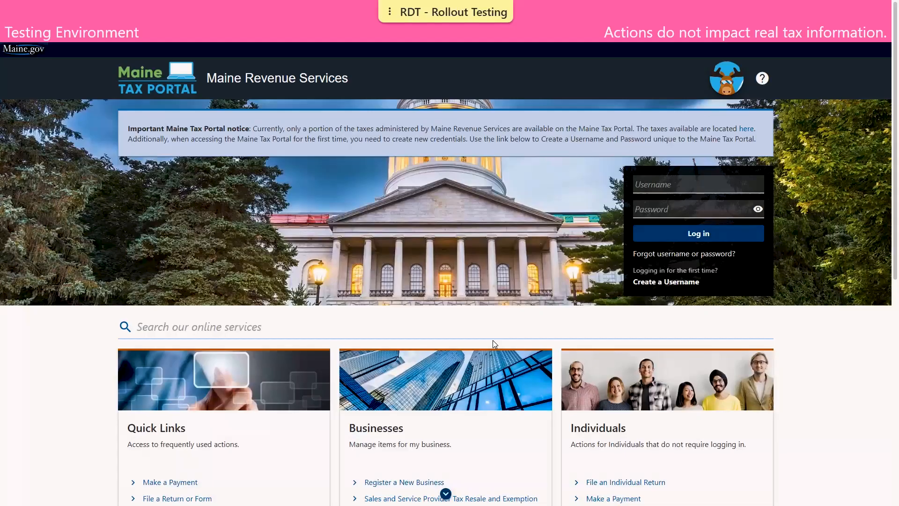
{"action": "scroll", "coordinate": [442, 351], "scroll_direction": "down", "scroll_amount": 4}
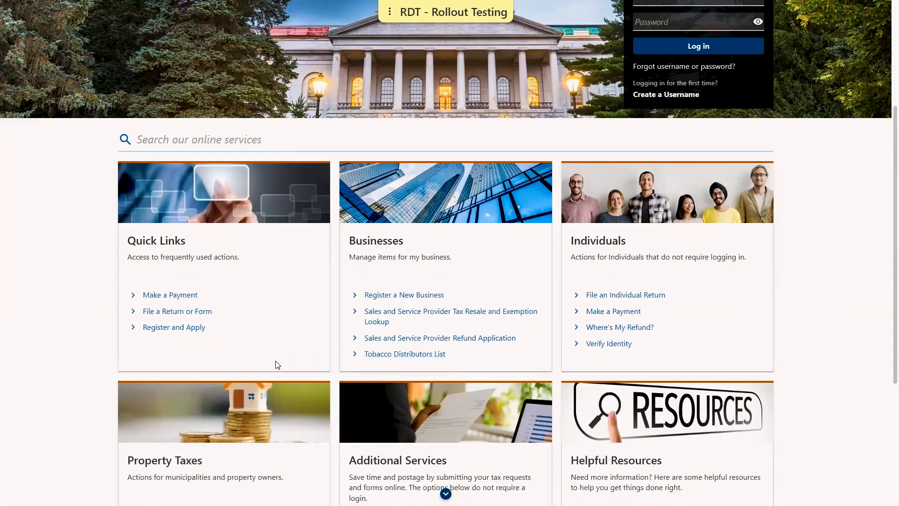
{"action": "left_click", "coordinate": [175, 328]}
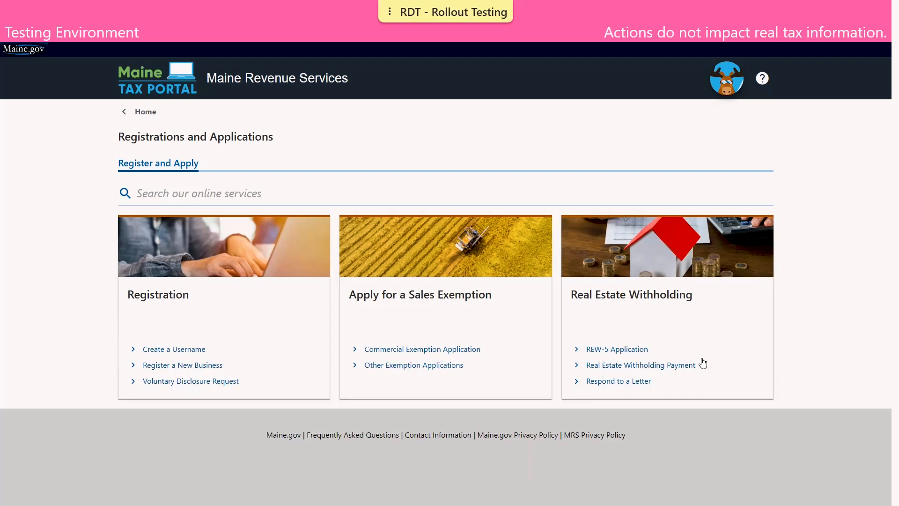
Start a Real Estate Withholding Payment and move past the instructions page.
{"action": "left_click", "coordinate": [688, 365]}
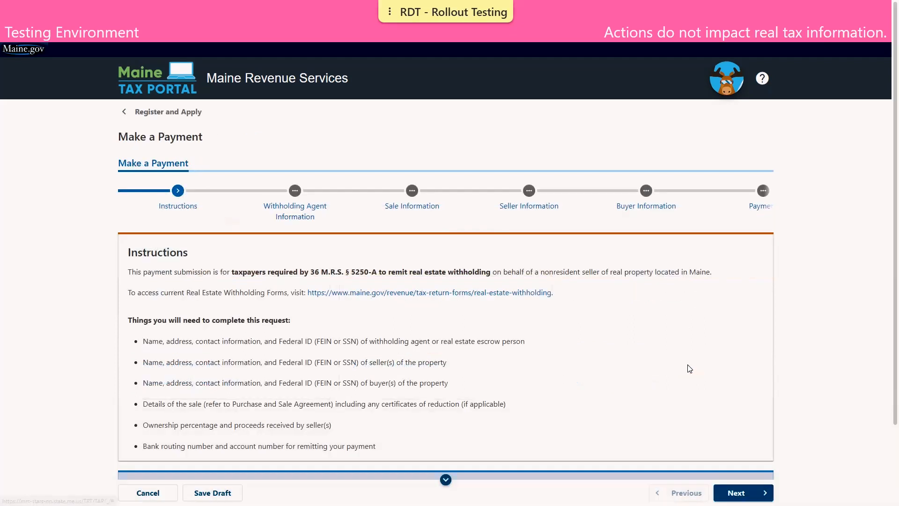
{"action": "scroll", "coordinate": [492, 196], "scroll_direction": "down", "scroll_amount": 1}
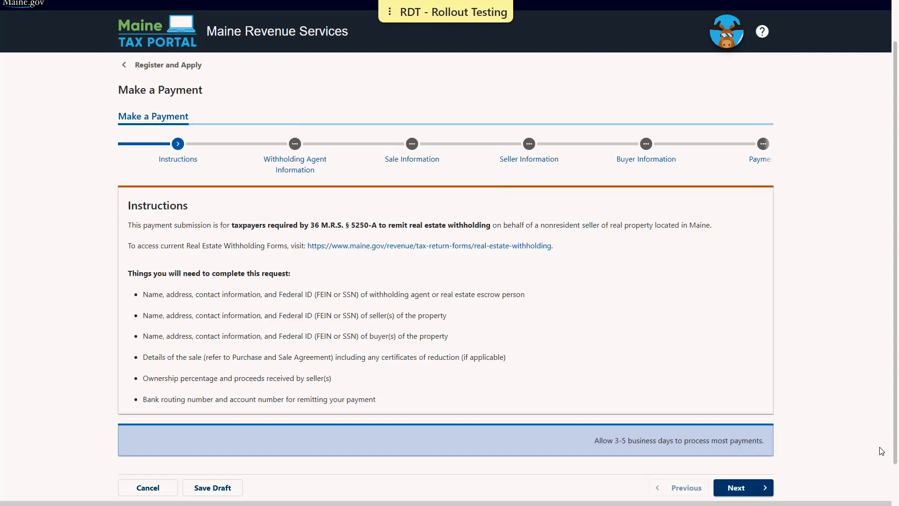
{"action": "left_click", "coordinate": [767, 488]}
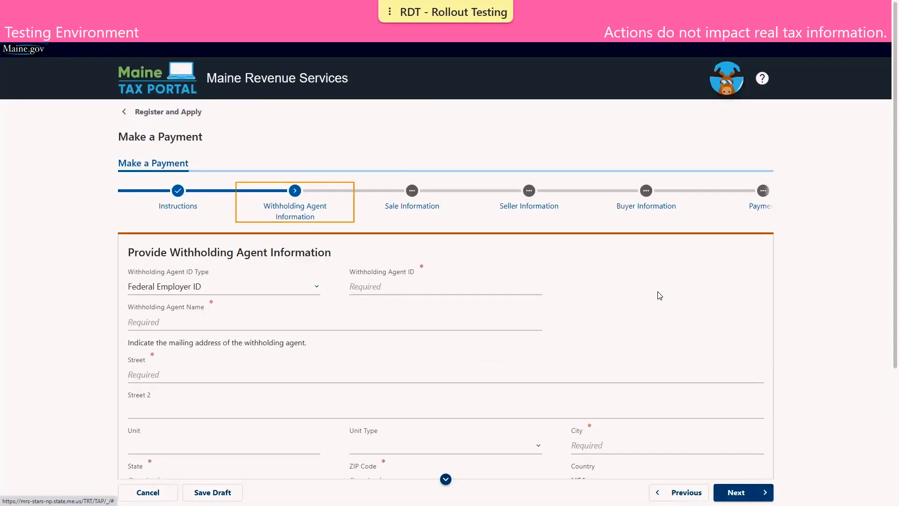
Enter the withholding agent's federal employer ID and the agent's name.
{"action": "scroll", "coordinate": [663, 302], "scroll_direction": "down", "scroll_amount": 1}
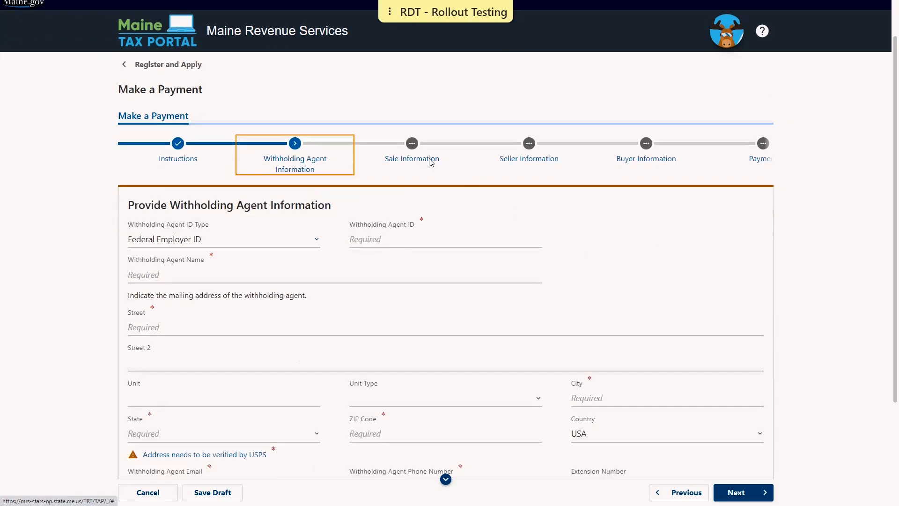
{"action": "scroll", "coordinate": [445, 167], "scroll_direction": "down", "scroll_amount": 2}
{"action": "left_click", "coordinate": [412, 146]}
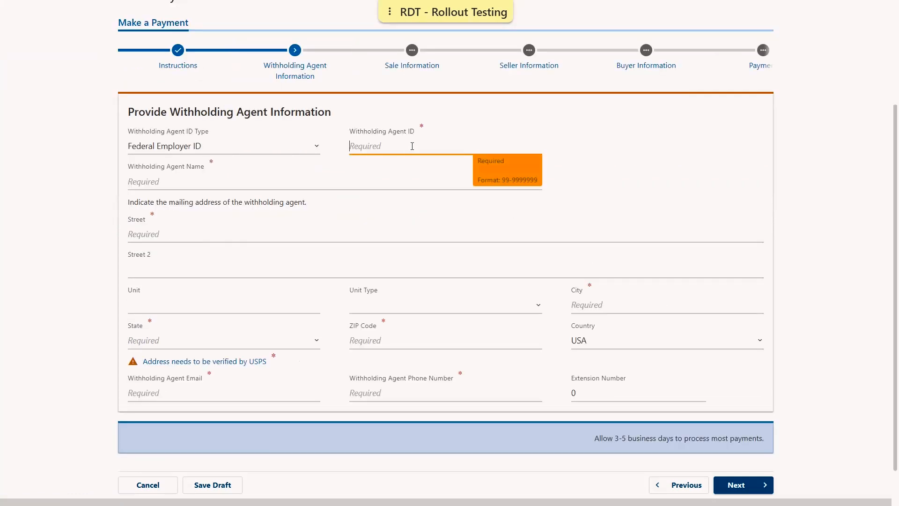
{"action": "type", "text": "56-5656565"}
{"action": "left_click", "coordinate": [272, 174]}
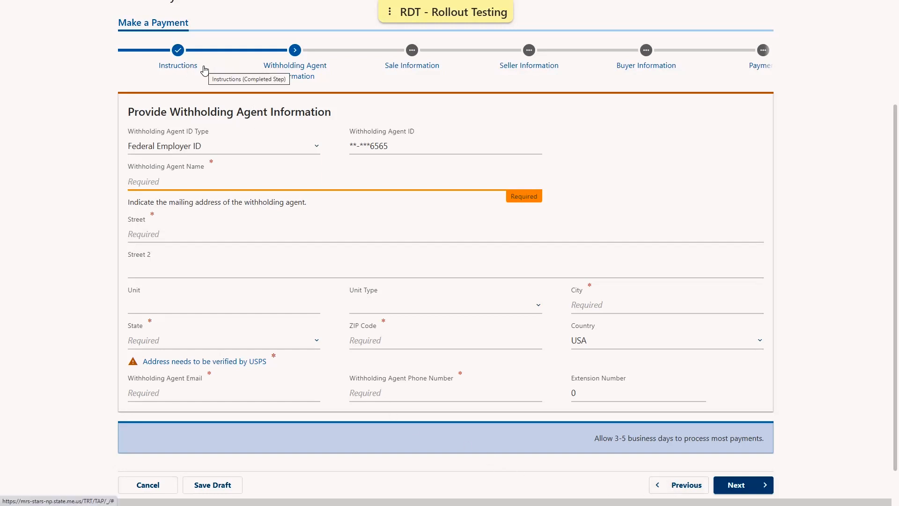
{"action": "left_click", "coordinate": [218, 179]}
{"action": "type", "text": "TOM "}
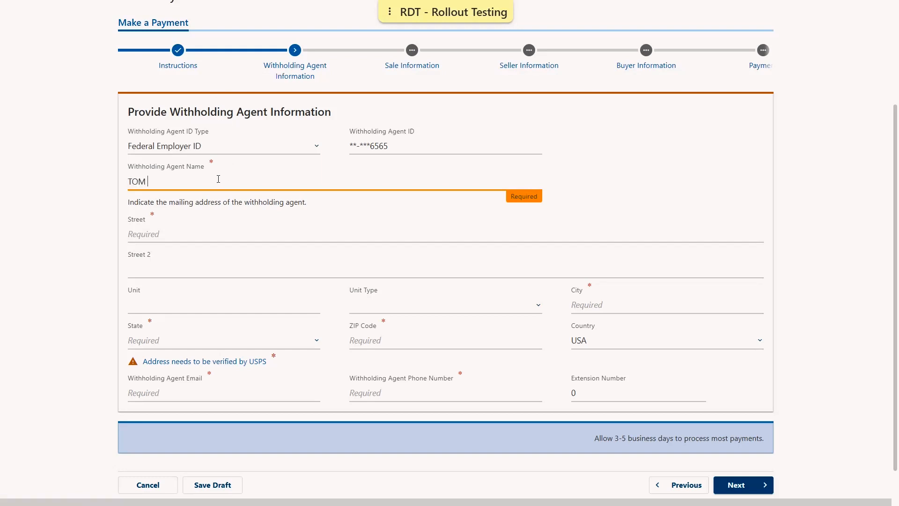
{"action": "type", "text": "TAXPAYER"}
Enter the agent's street, city, MAINE state and ZIP, and have USPS verify it.
{"action": "left_click", "coordinate": [85, 178]}
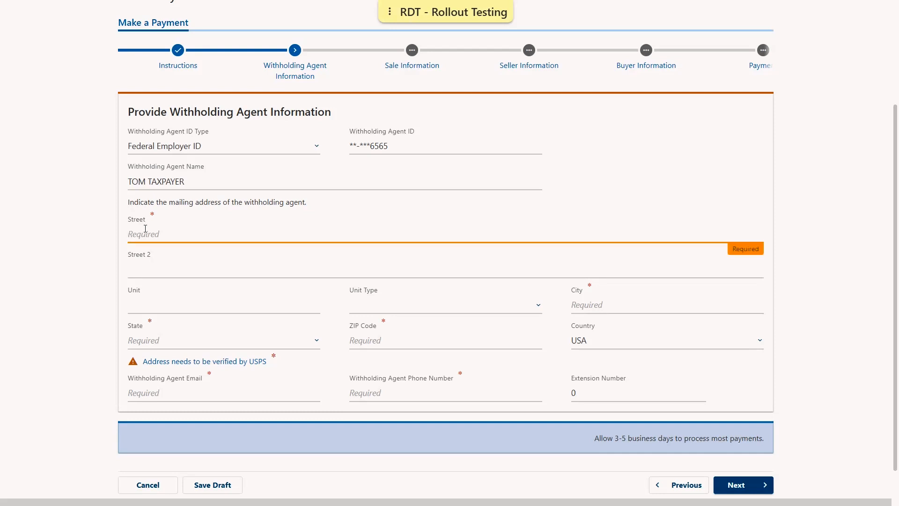
{"action": "type", "text": "51 COMMERCE DR"}
{"action": "key", "text": "Tab"}
{"action": "key", "text": "Tab"}
{"action": "key", "text": "Tab"}
{"action": "key", "text": "Tab"}
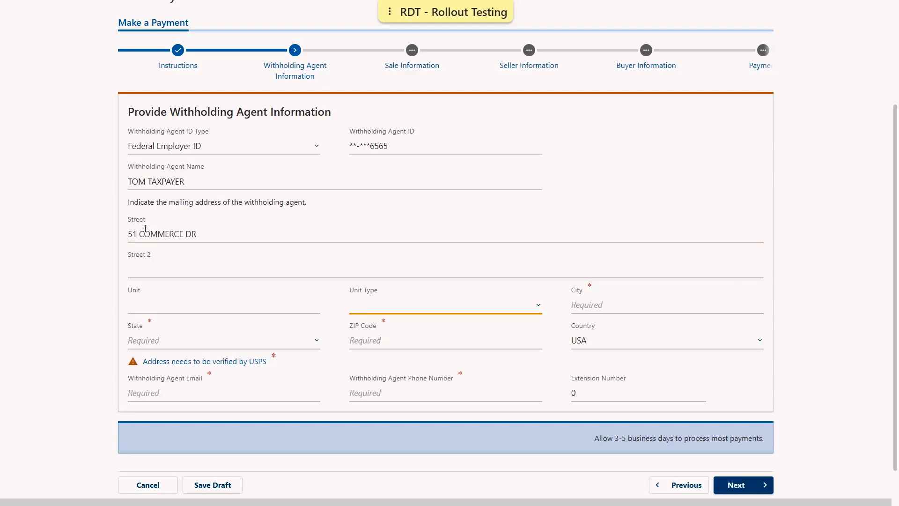
{"action": "type", "text": "AUGUST"}
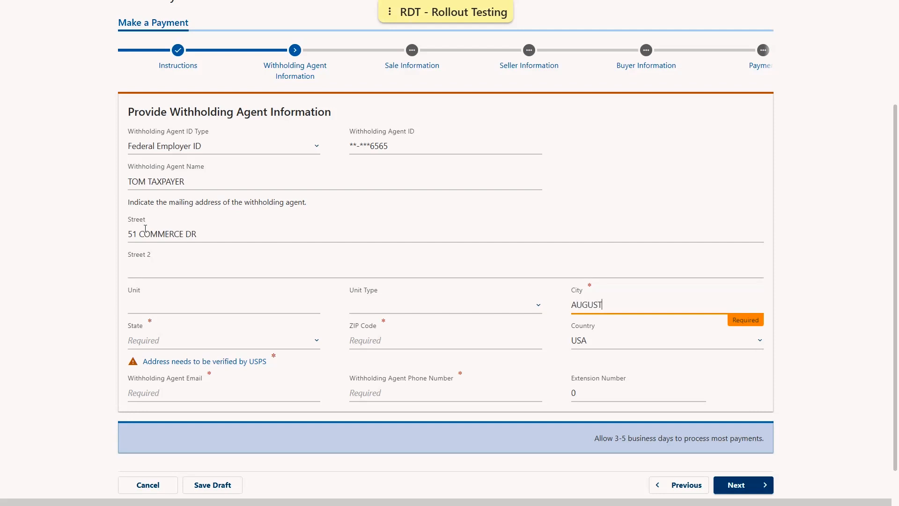
{"action": "type", "text": "A"}
{"action": "key", "text": "Tab"}
{"action": "key", "text": "m"}
{"action": "key", "text": "Tab"}
{"action": "type", "text": "04330"}
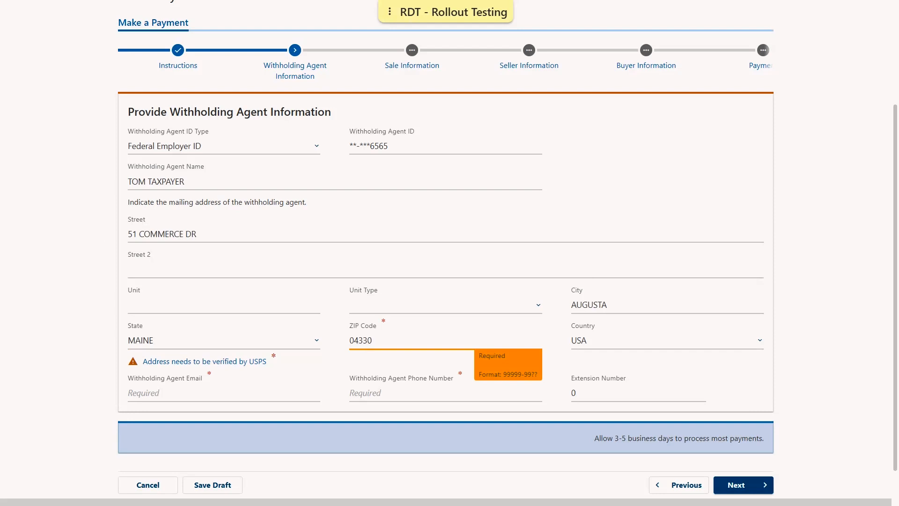
{"action": "left_click", "coordinate": [192, 361]}
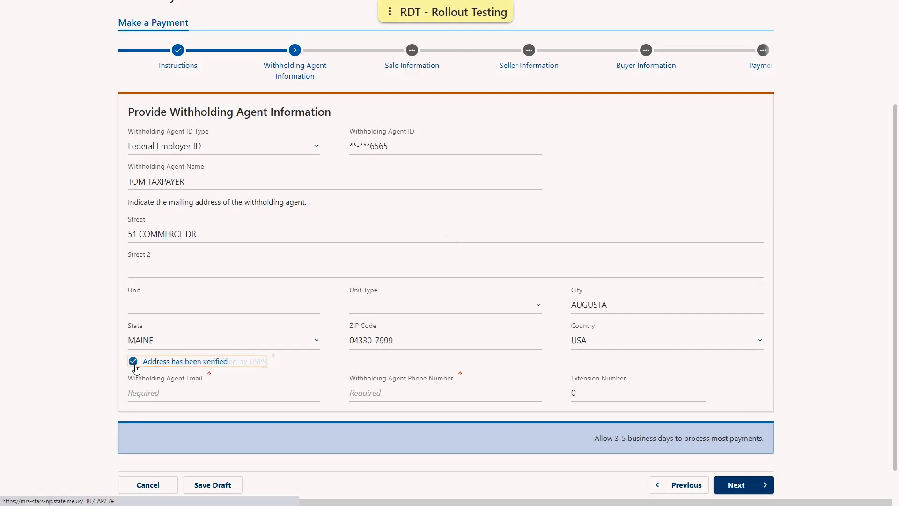
Enter the withholding agent's e-mail and phone number, then continue to Sale Information.
{"action": "left_click", "coordinate": [151, 385]}
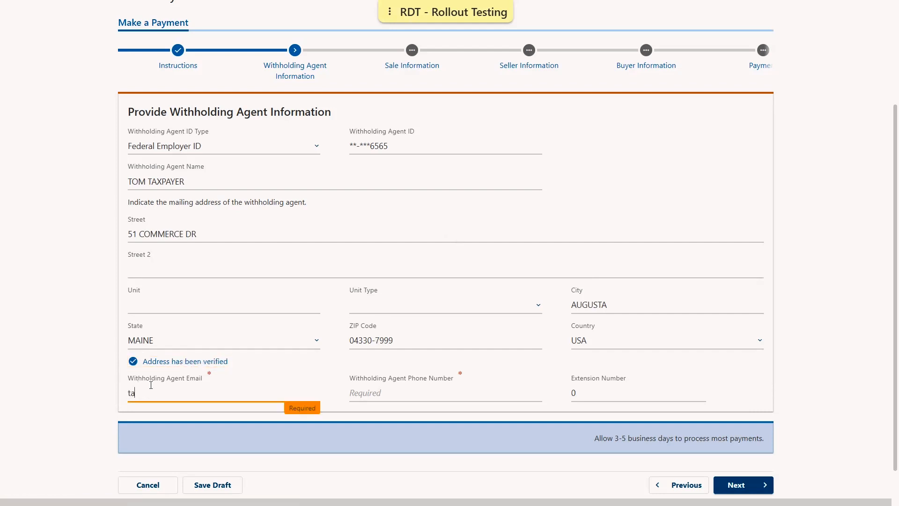
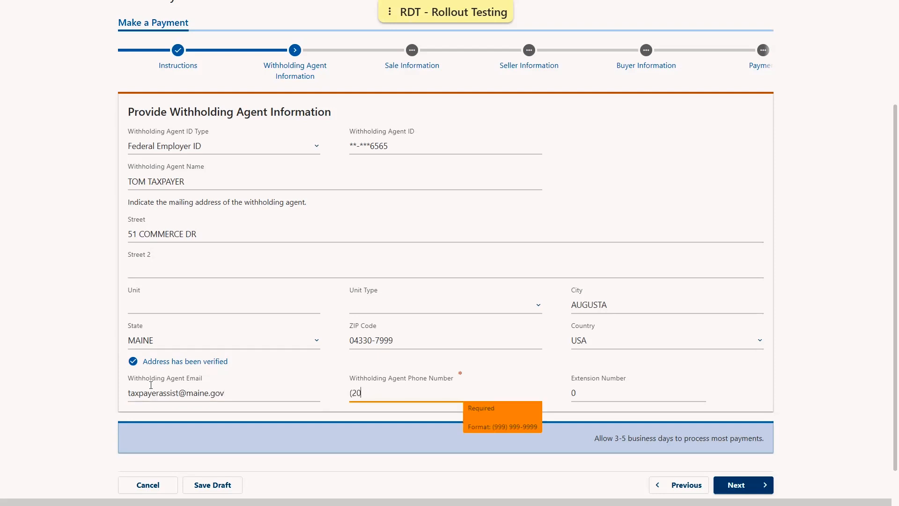
{"action": "left_click", "coordinate": [749, 485]}
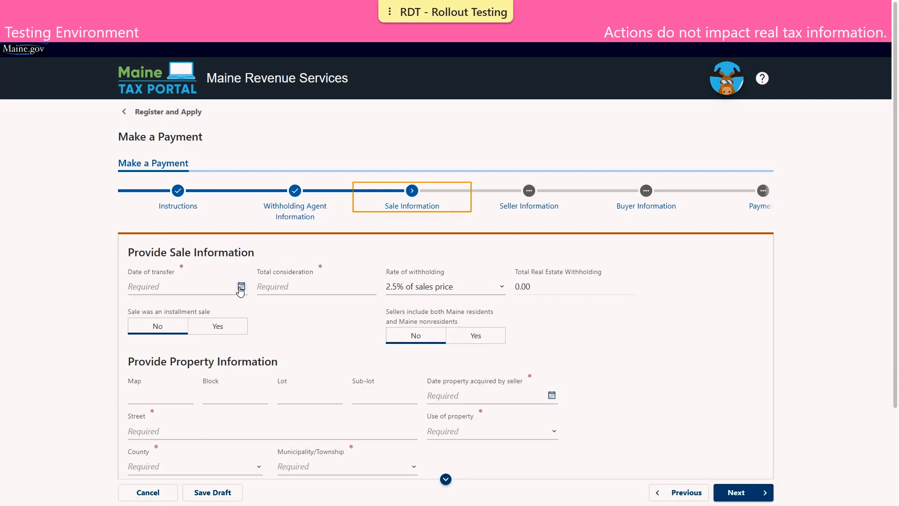
Enter transfer date 01-Sep-2023 and consideration 195000, giving 4,875.00 withholding, with installment sale No.
{"action": "left_click", "coordinate": [134, 286]}
{"action": "type", "text": "01"}
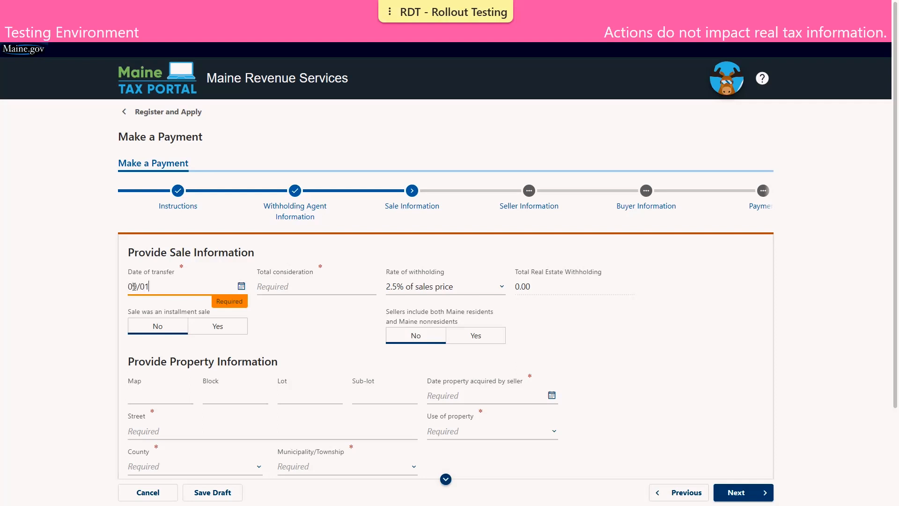
{"action": "type", "text": "/01/2023"}
{"action": "left_click", "coordinate": [302, 285]}
{"action": "type", "text": "195000"}
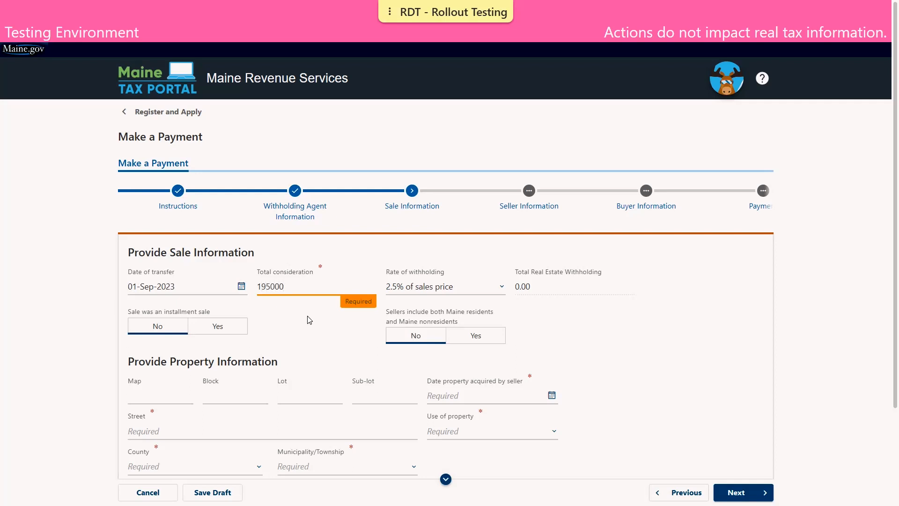
{"action": "left_click", "coordinate": [289, 312]}
{"action": "left_click", "coordinate": [136, 333]}
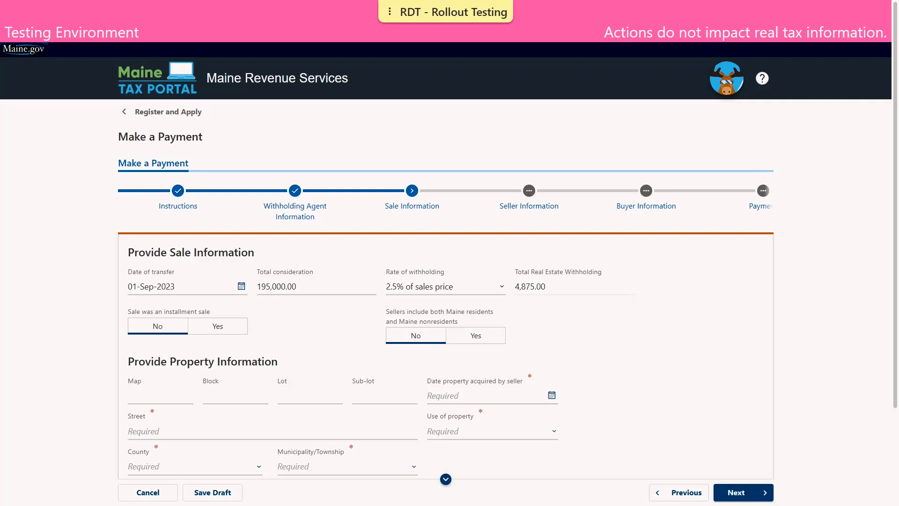
Enter map number 1 and lot number 1, and set the acquisition date to 01-Sep-2020.
{"action": "scroll", "coordinate": [260, 288], "scroll_direction": "down", "scroll_amount": 3}
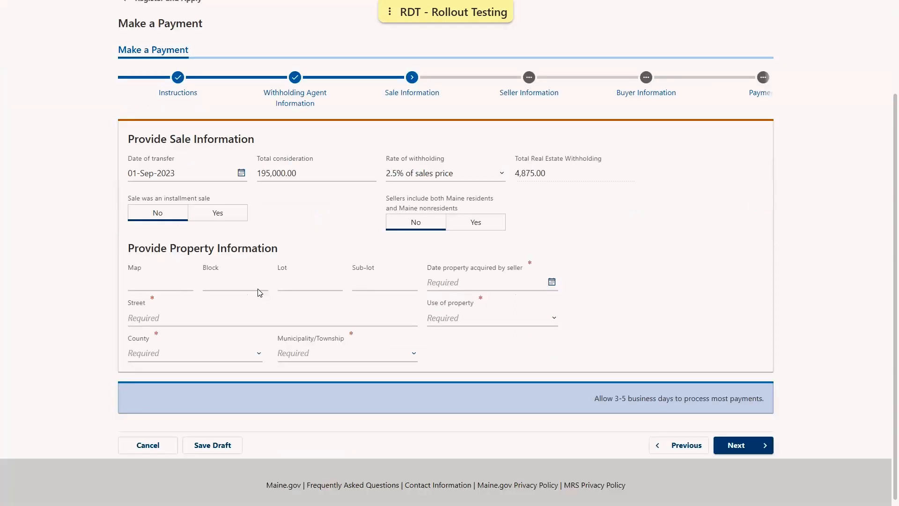
{"action": "scroll", "coordinate": [164, 281], "scroll_direction": "down", "scroll_amount": 1}
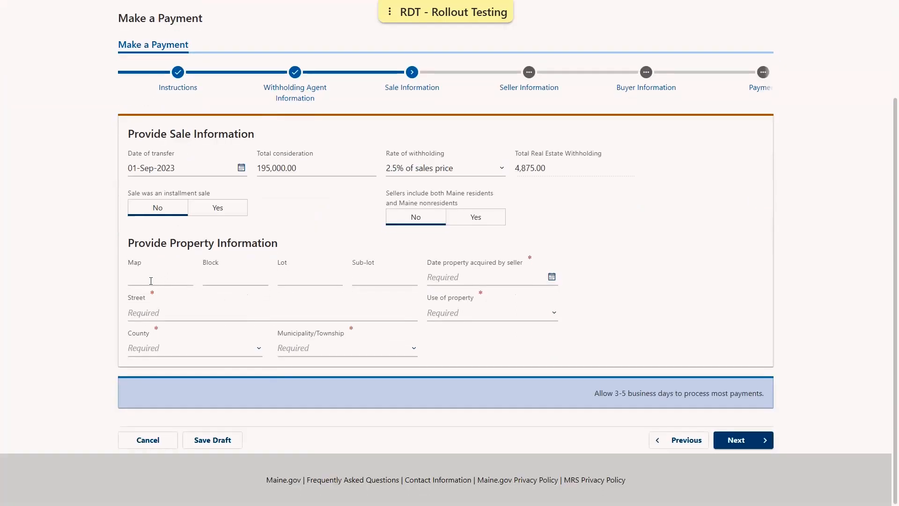
{"action": "left_click", "coordinate": [151, 280]}
{"action": "type", "text": "1"}
{"action": "key", "text": "Tab"}
{"action": "key", "text": "Tab"}
{"action": "type", "text": "1"}
{"action": "left_click", "coordinate": [551, 278]}
{"action": "left_click", "coordinate": [517, 302]}
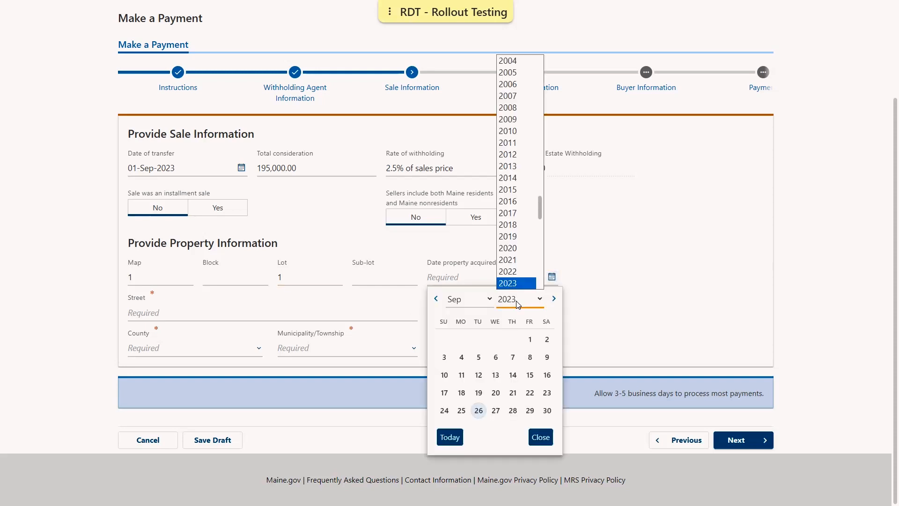
{"action": "left_click", "coordinate": [514, 252]}
{"action": "left_click", "coordinate": [478, 339]}
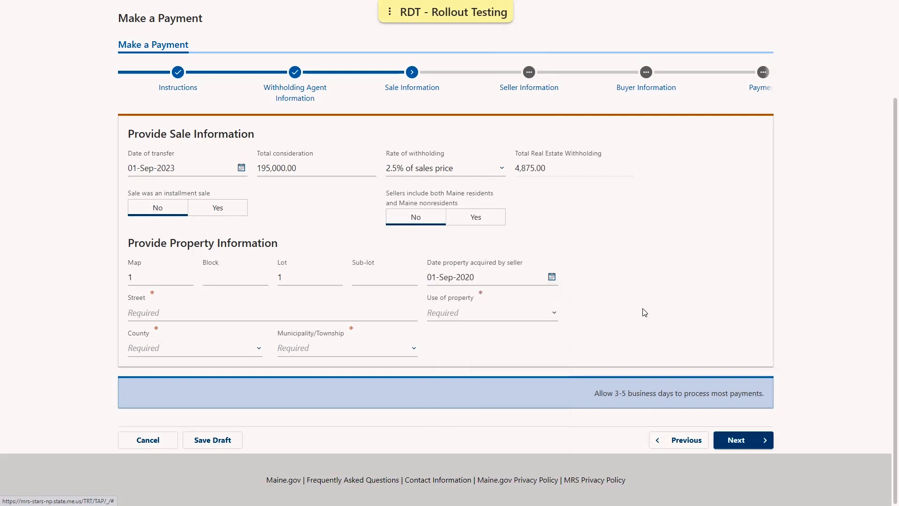
Enter the property street, Business/Commercial Property use, KENNEBEC county and AUGUSTA municipality, then continue.
{"action": "left_click", "coordinate": [255, 310]}
{"action": "type", "text": "51 COMMERCE DR"}
{"action": "key", "text": "Tab"}
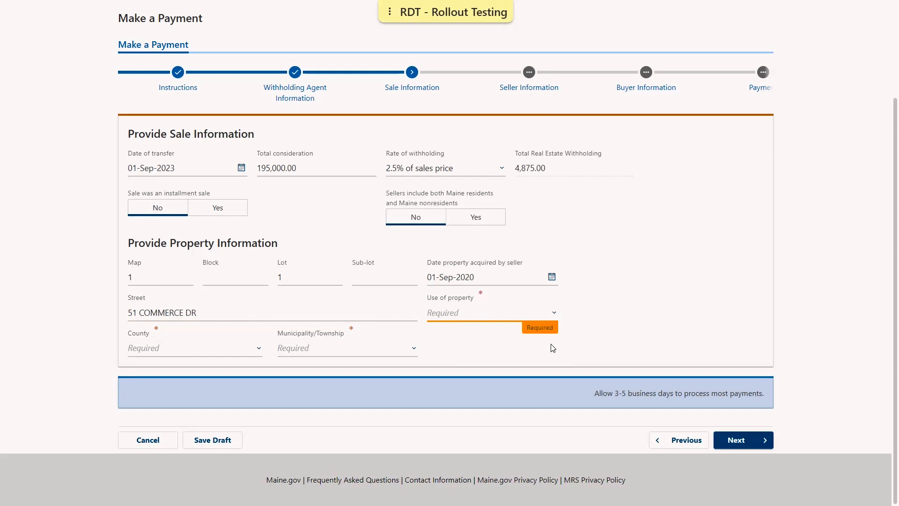
{"action": "left_click", "coordinate": [498, 316]}
{"action": "left_click", "coordinate": [477, 351]}
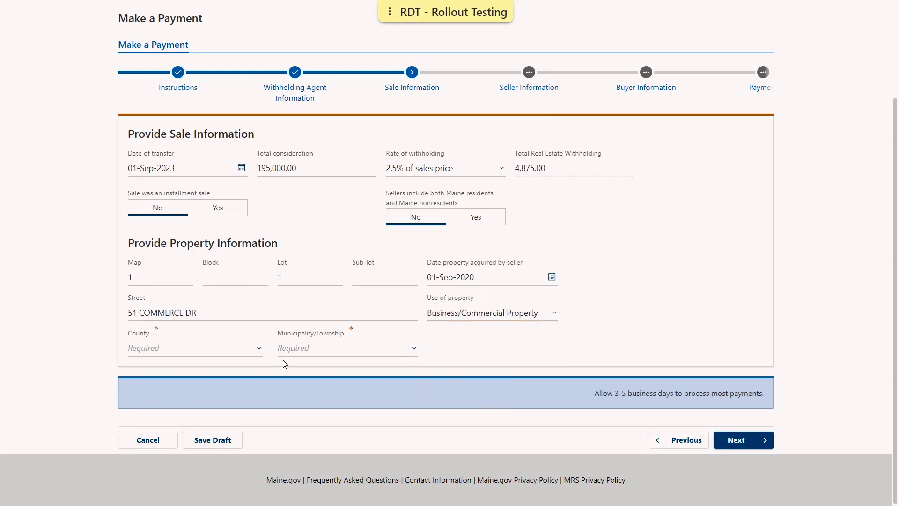
{"action": "left_click", "coordinate": [160, 347]}
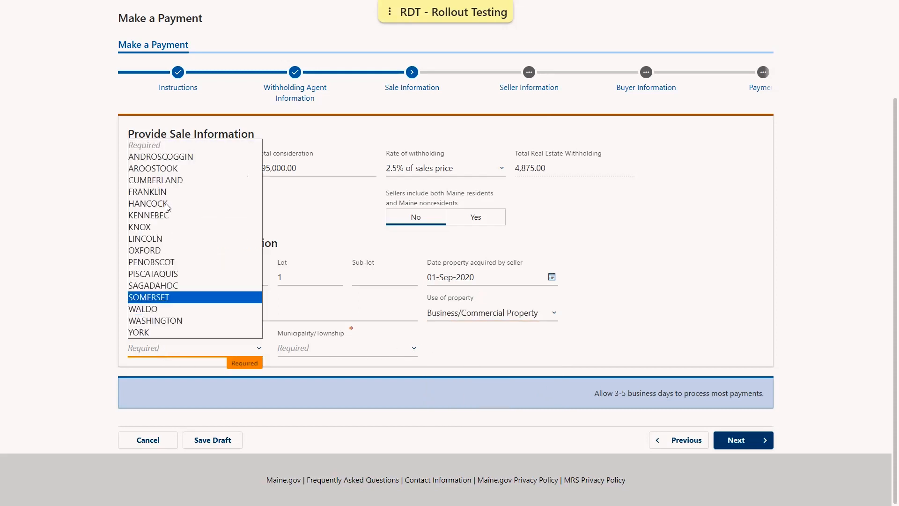
{"action": "left_click", "coordinate": [149, 215]}
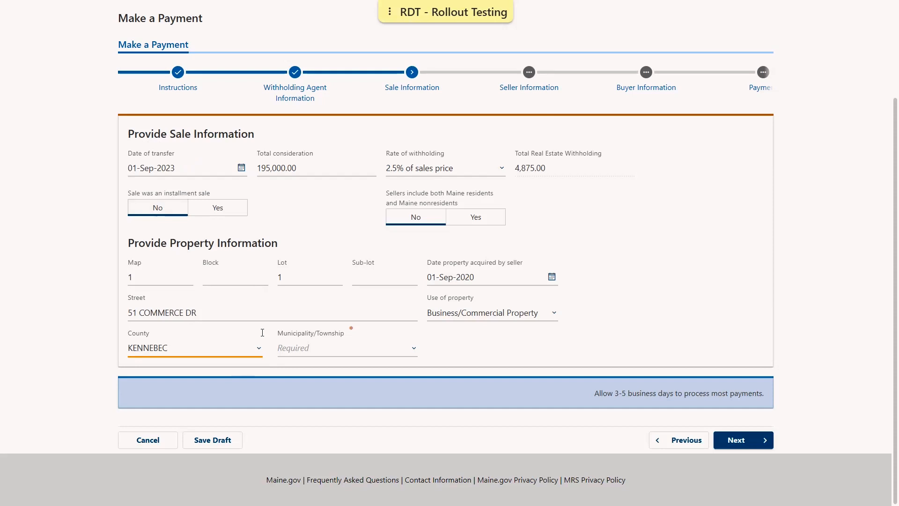
{"action": "left_click", "coordinate": [330, 354]}
{"action": "left_click", "coordinate": [289, 133]}
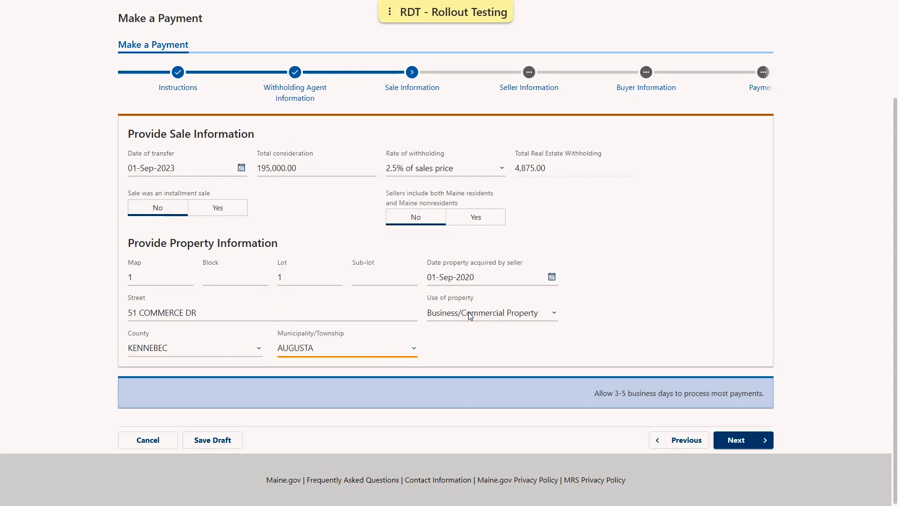
{"action": "left_click", "coordinate": [453, 349]}
{"action": "left_click", "coordinate": [736, 440]}
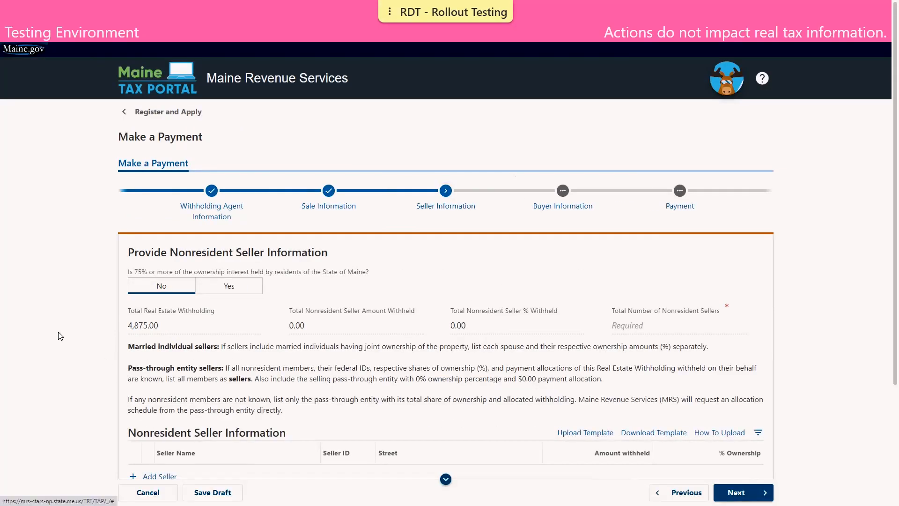
Scroll down to the empty seller table and open a blank Add Seller dialog.
{"action": "scroll", "coordinate": [75, 335], "scroll_direction": "down", "scroll_amount": 3}
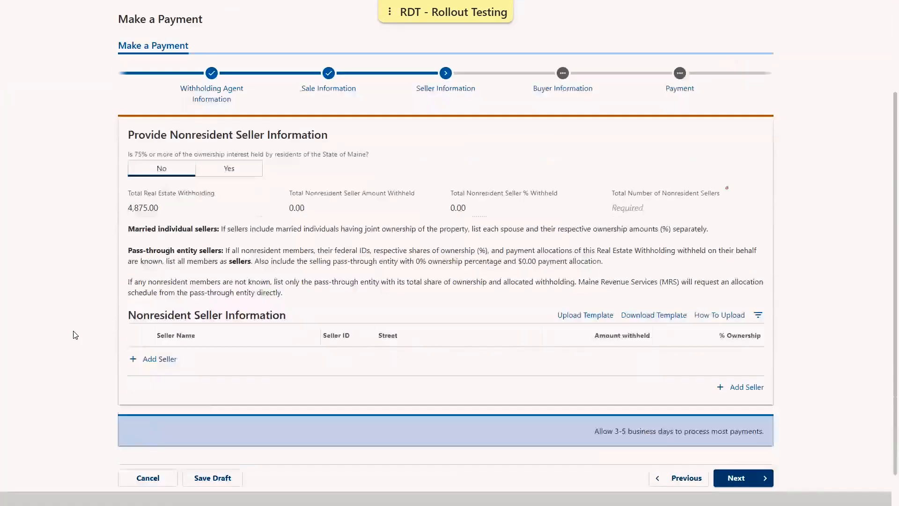
{"action": "scroll", "coordinate": [75, 335], "scroll_direction": "down", "scroll_amount": 1}
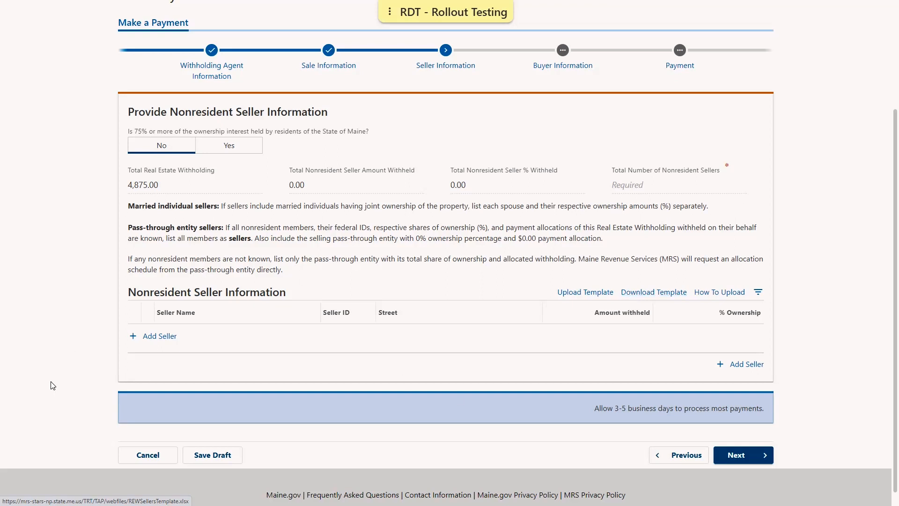
{"action": "left_click", "coordinate": [136, 339]}
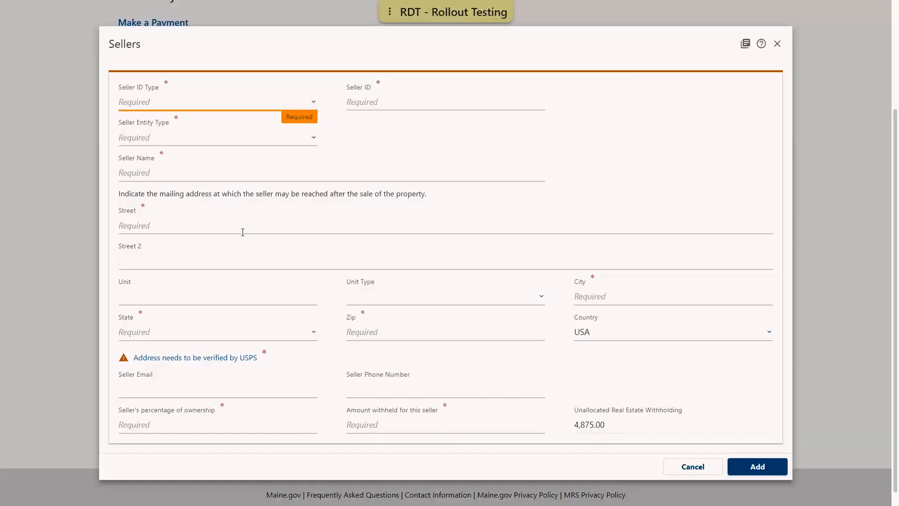
Choose Social Security Number as ID type and enter the seller's SSN, first and last name.
{"action": "left_click", "coordinate": [174, 102]}
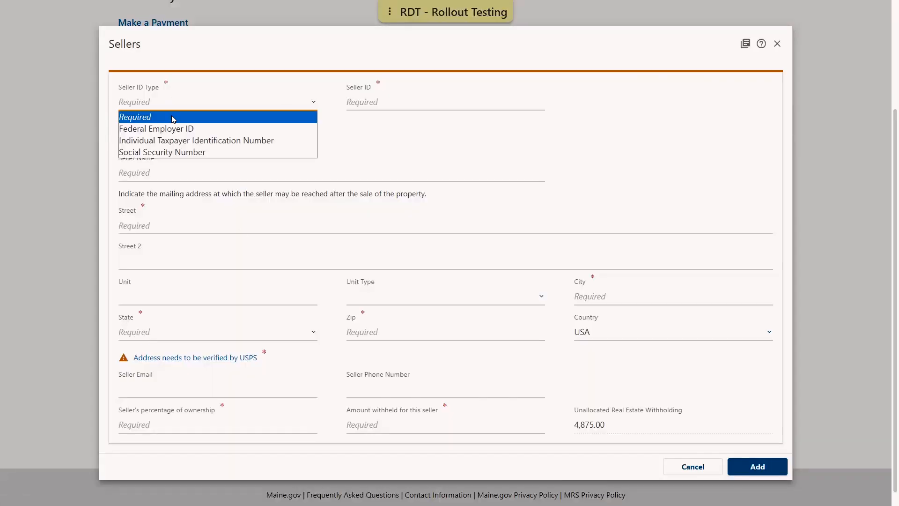
{"action": "left_click", "coordinate": [174, 152]}
{"action": "left_click", "coordinate": [452, 98]}
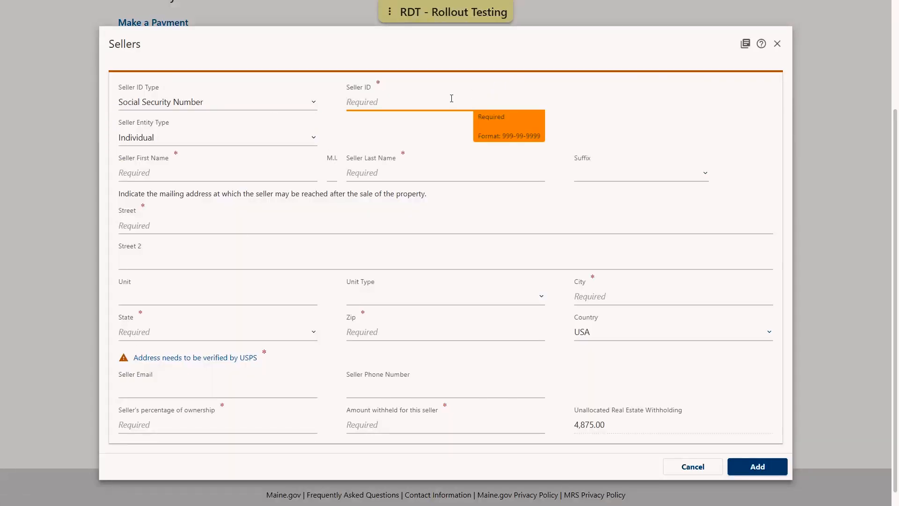
{"action": "type", "text": "123-45-6789"}
{"action": "left_click", "coordinate": [151, 173]}
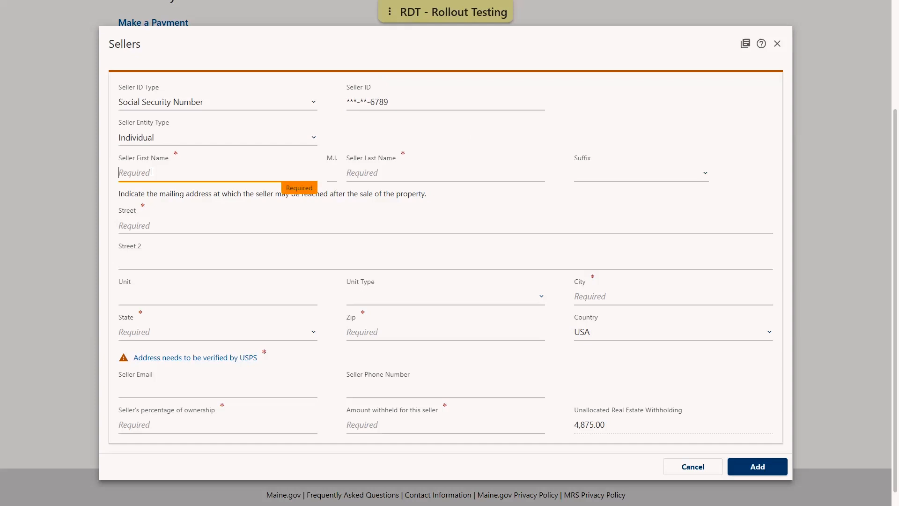
{"action": "type", "text": "BOB"}
{"action": "key", "text": "Tab"}
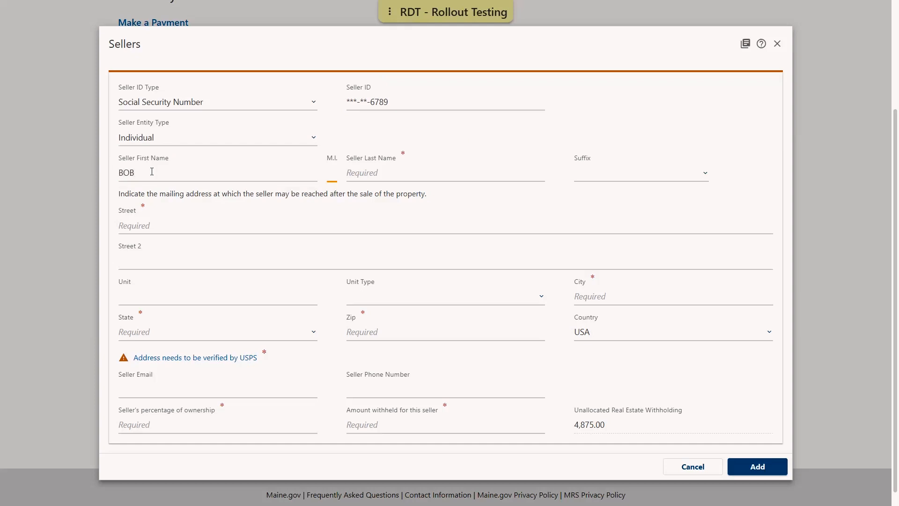
{"action": "type", "text": "TAXPAYER"}
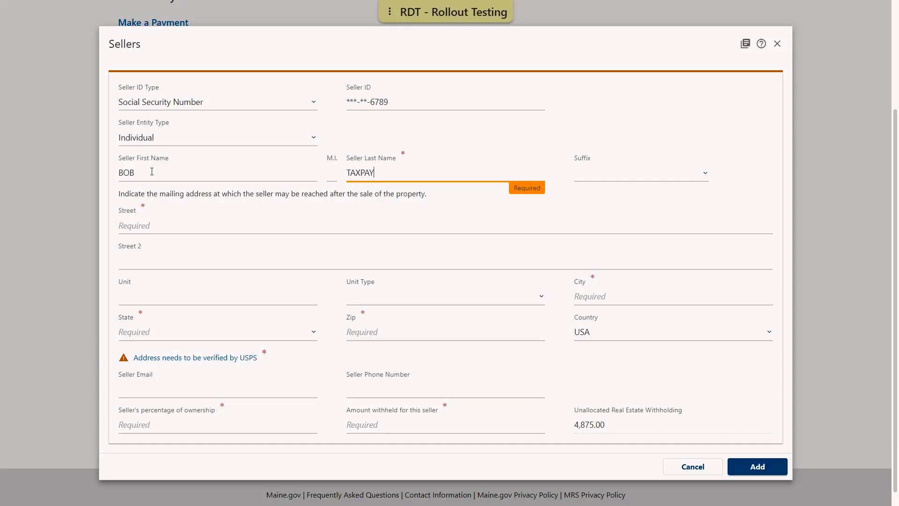
Enter the seller's street, city, MAINE state and ZIP, and verify the address with USPS.
{"action": "key", "text": "Tab"}
{"action": "key", "text": "Tab"}
{"action": "type", "text": "5"}
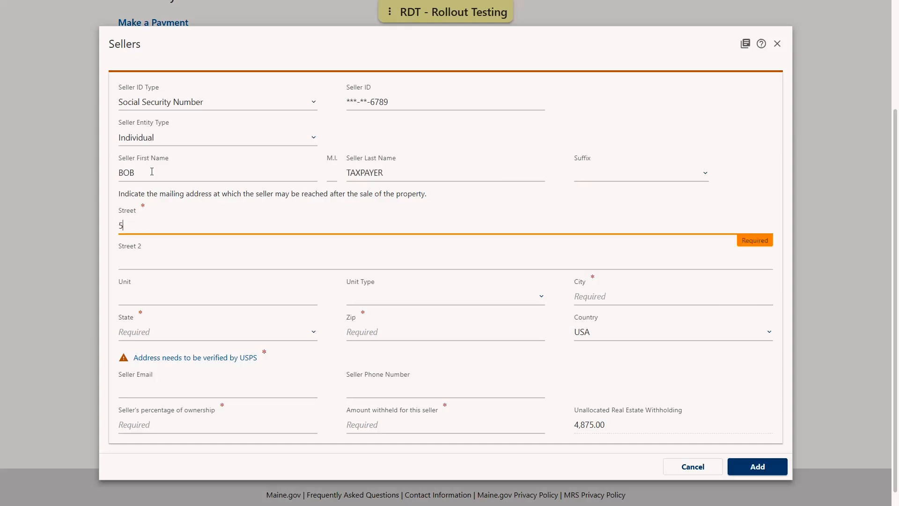
{"action": "type", "text": "1 COMMERCE DR"}
{"action": "key", "text": "Tab"}
{"action": "key", "text": "Tab"}
{"action": "key", "text": "Tab"}
{"action": "type", "text": "AUGUSTA"}
{"action": "key", "text": "Tab"}
{"action": "key", "text": "m"}
{"action": "key", "text": "Tab"}
{"action": "type", "text": "04330"}
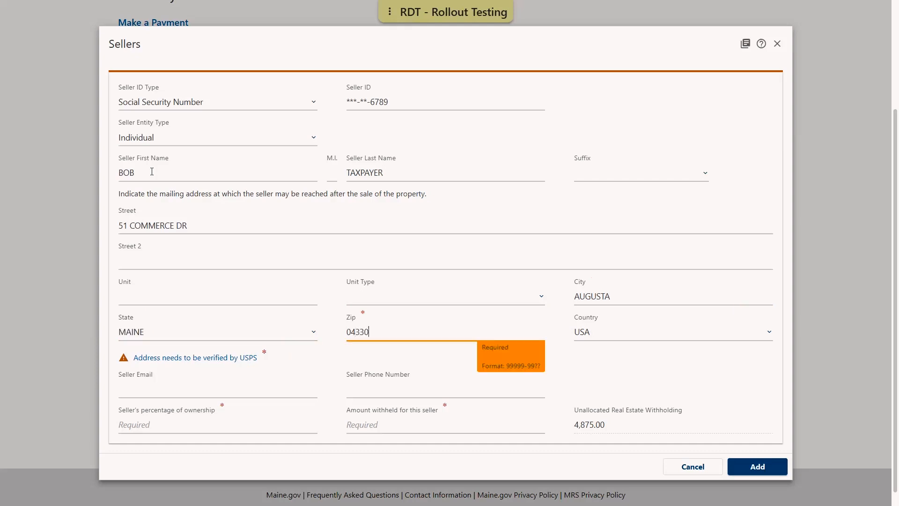
{"action": "key", "text": "Tab"}
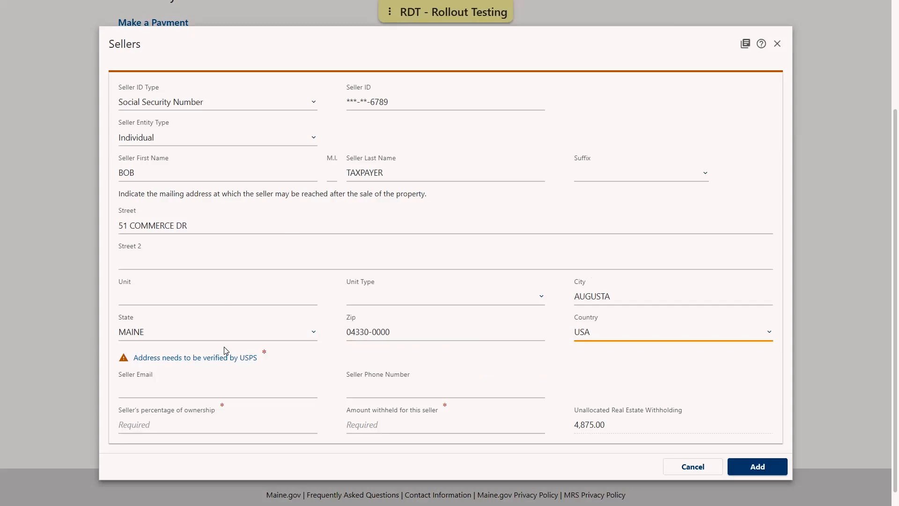
{"action": "left_click", "coordinate": [211, 363]}
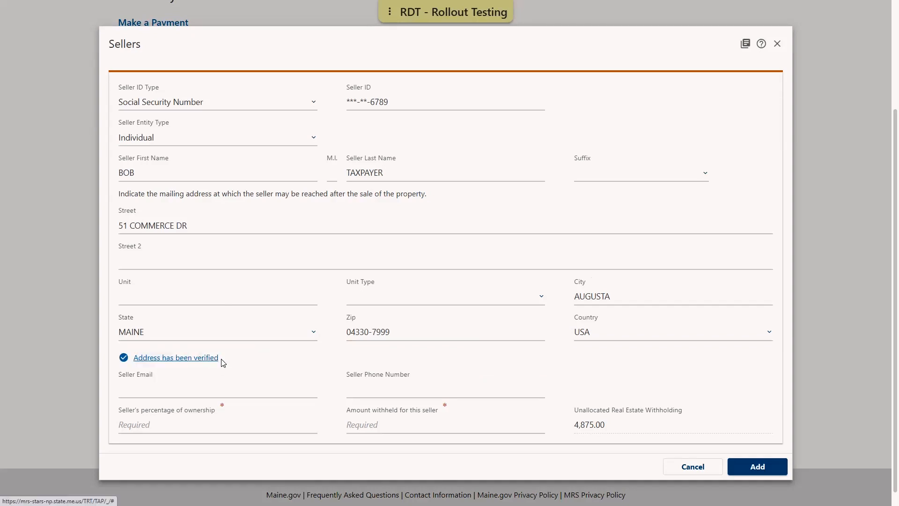
Set the seller's ownership to 100 percent so 4,875.00 is withheld.
{"action": "scroll", "coordinate": [319, 358], "scroll_direction": "down", "scroll_amount": 1}
{"action": "left_click", "coordinate": [130, 411]}
{"action": "type", "text": "100"}
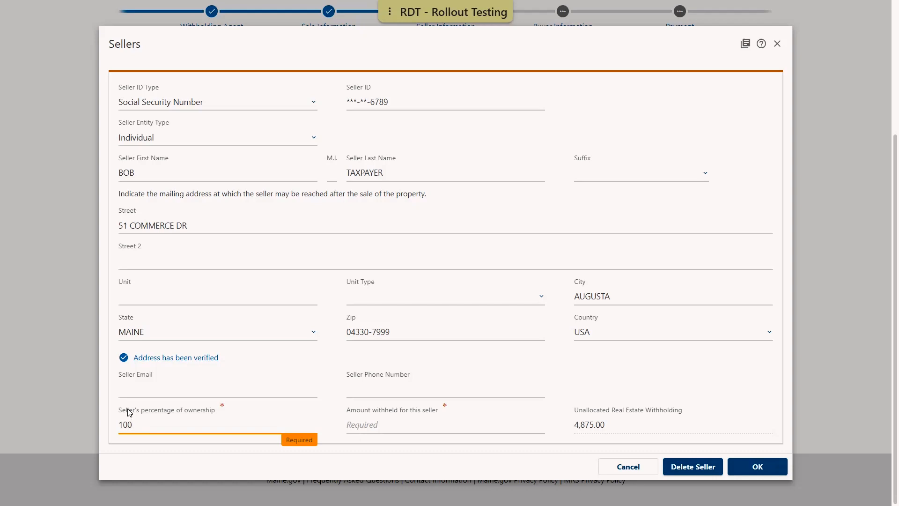
{"action": "key", "text": "Tab"}
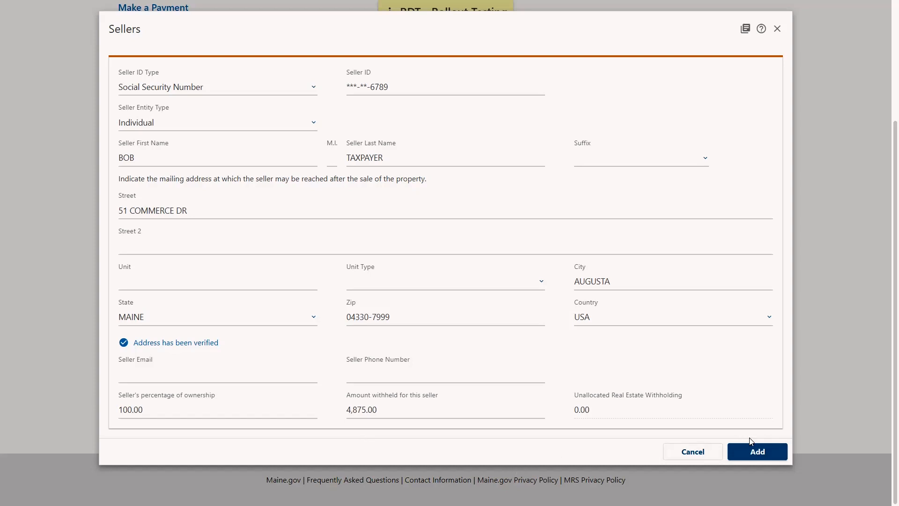
Save the seller at 100% ownership, then continue to Buyer Information.
{"action": "left_click", "coordinate": [759, 452]}
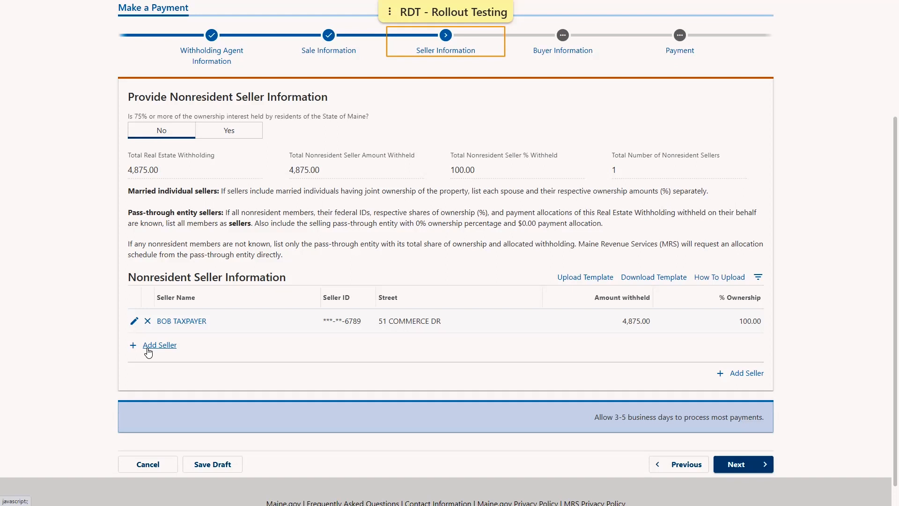
{"action": "left_click", "coordinate": [733, 466]}
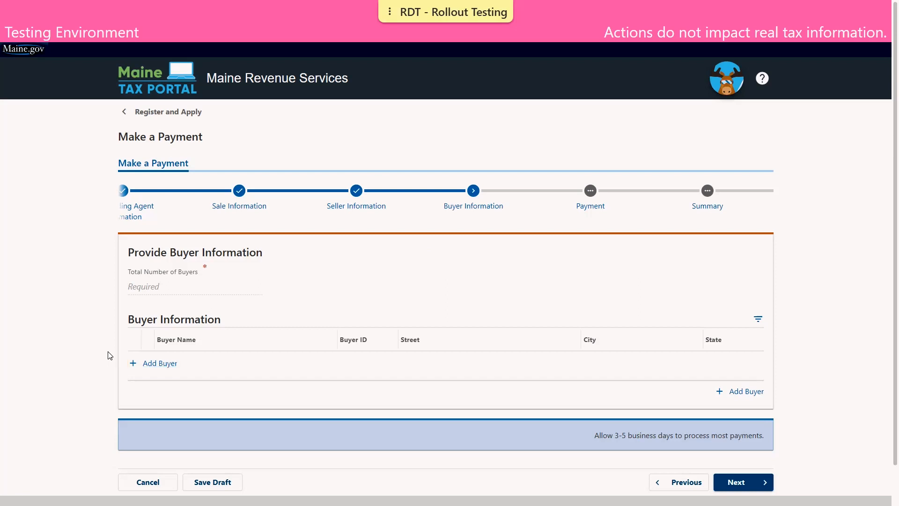
Add a buyer with Federal Employer ID type, the buyer's ID number and name DEMO COMPANY.
{"action": "left_click", "coordinate": [146, 365]}
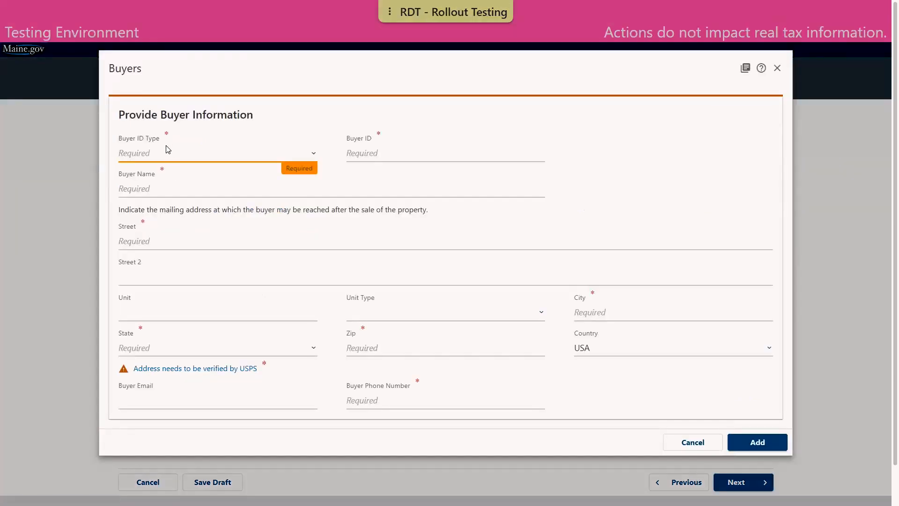
{"action": "left_click", "coordinate": [161, 156]}
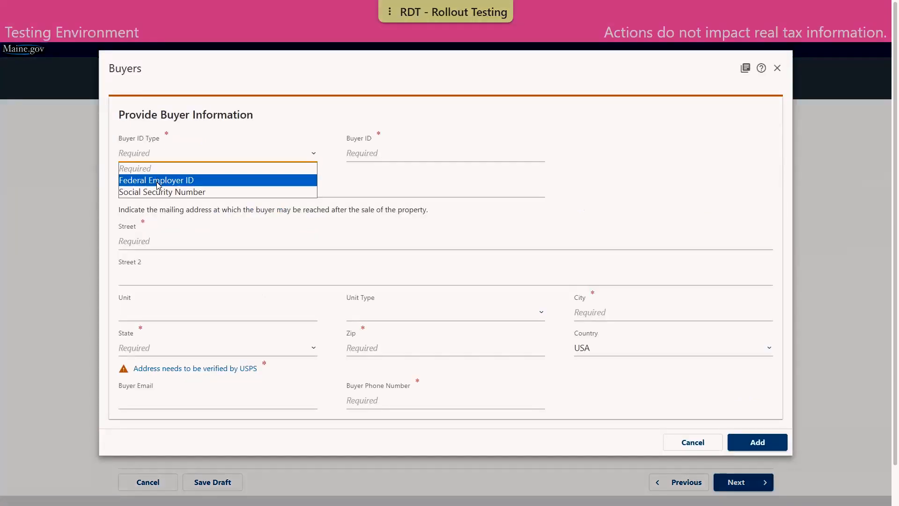
{"action": "left_click", "coordinate": [158, 185]}
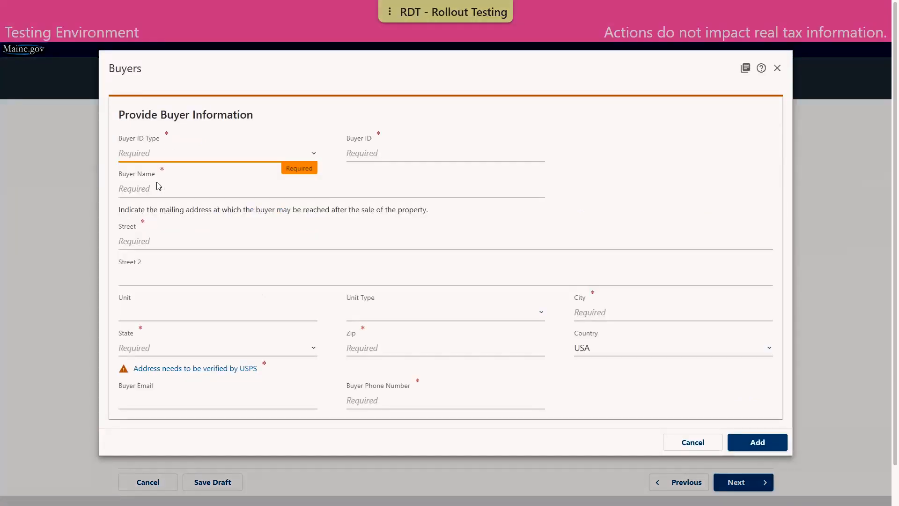
{"action": "left_click", "coordinate": [392, 154]}
{"action": "type", "text": "74-74"}
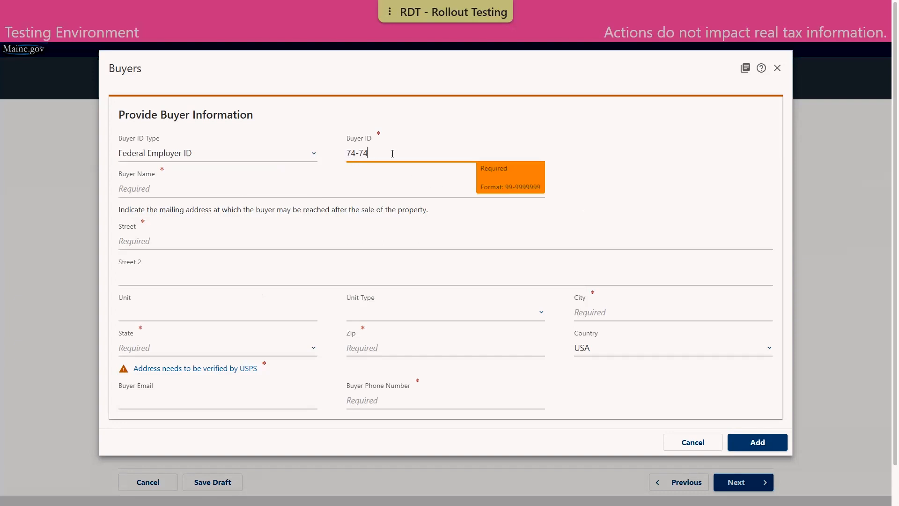
{"action": "type", "text": "74747"}
{"action": "key", "text": "Tab"}
{"action": "type", "text": "DEMO COMPANY"}
Enter the buyer's street, city and MAINE state, and verify the address with USPS.
{"action": "key", "text": "Tab"}
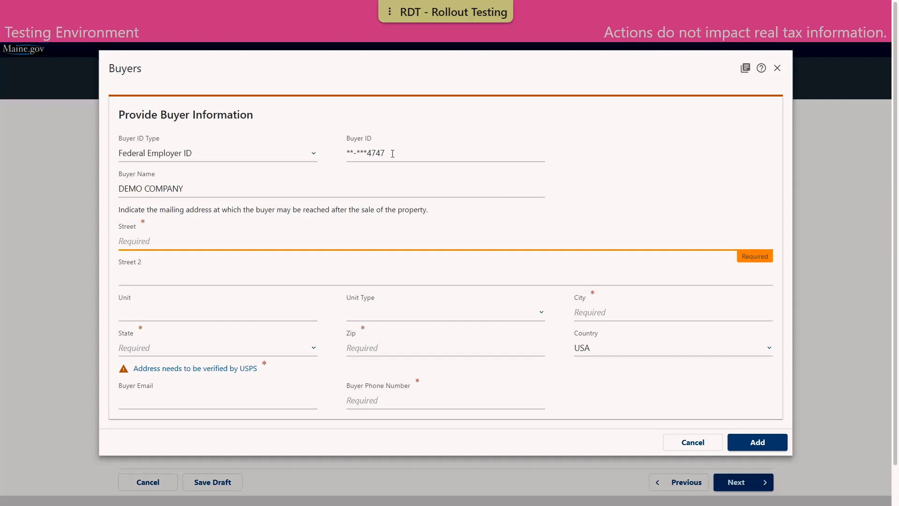
{"action": "type", "text": "51 COMMERCE DR"}
{"action": "key", "text": "Tab"}
{"action": "key", "text": "Tab"}
{"action": "key", "text": "Tab"}
{"action": "key", "text": "Tab"}
{"action": "type", "text": "AUGUSTA"}
{"action": "key", "text": "Tab"}
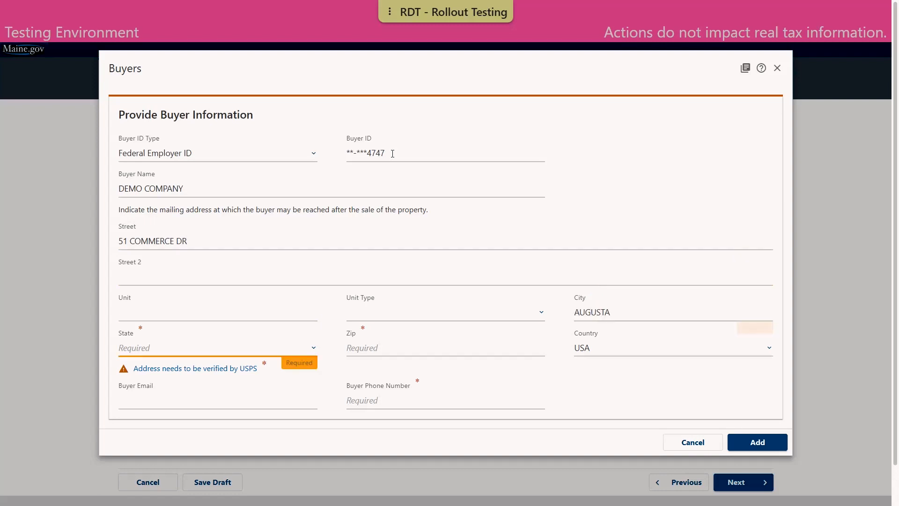
{"action": "key", "text": "m"}
{"action": "key", "text": "Tab"}
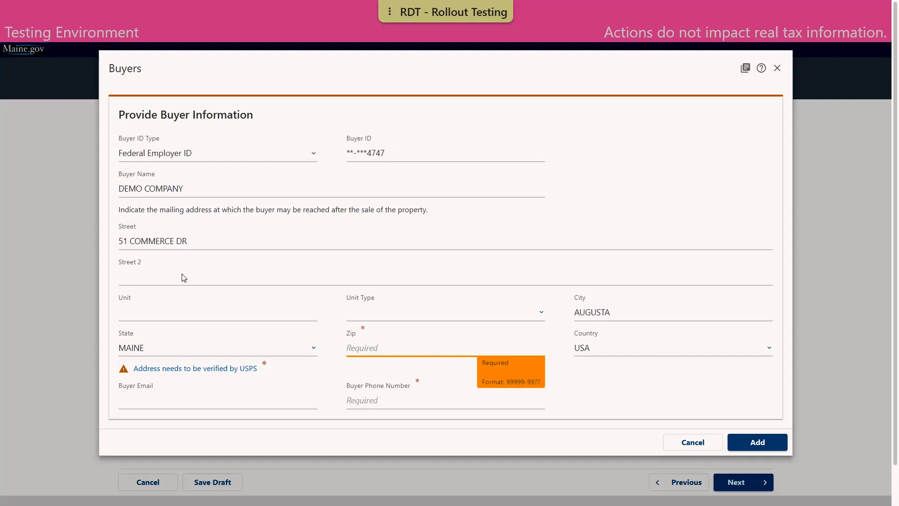
{"action": "left_click", "coordinate": [248, 369]}
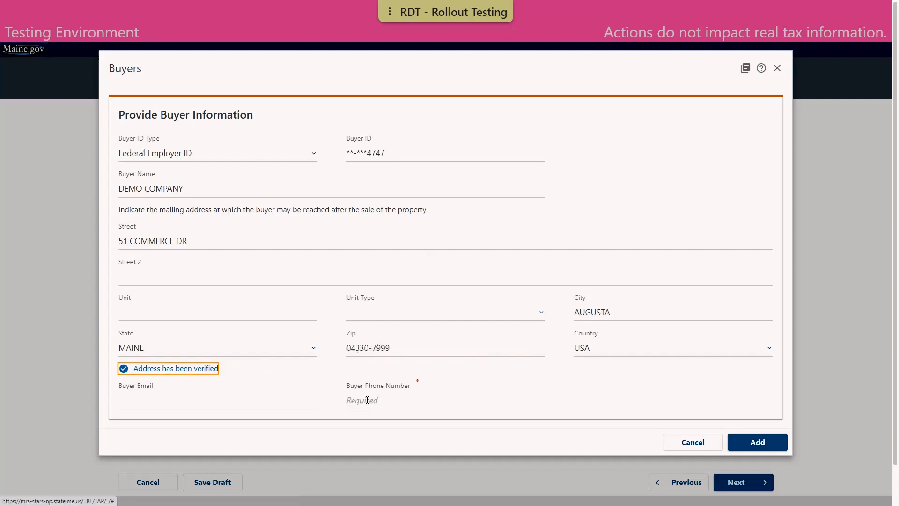
{"action": "scroll", "coordinate": [255, 368], "scroll_direction": "down", "scroll_amount": 1}
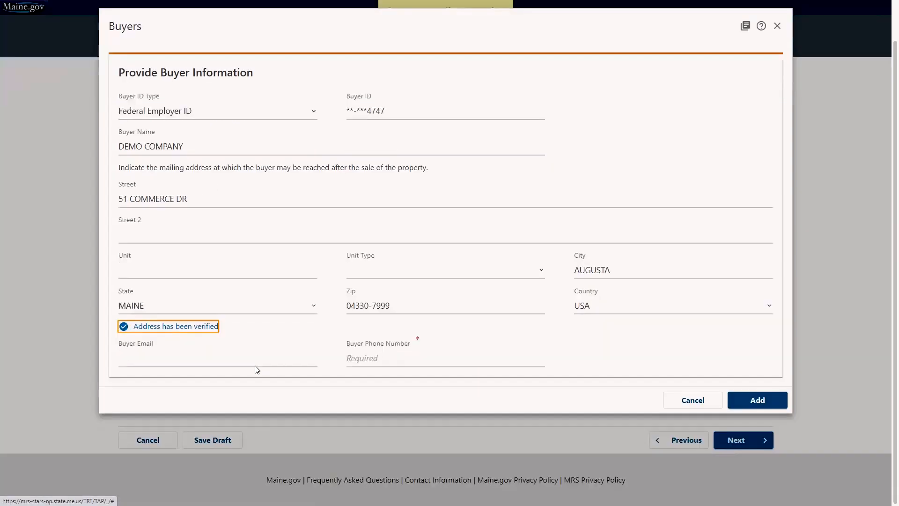
{"action": "left_click", "coordinate": [260, 330]}
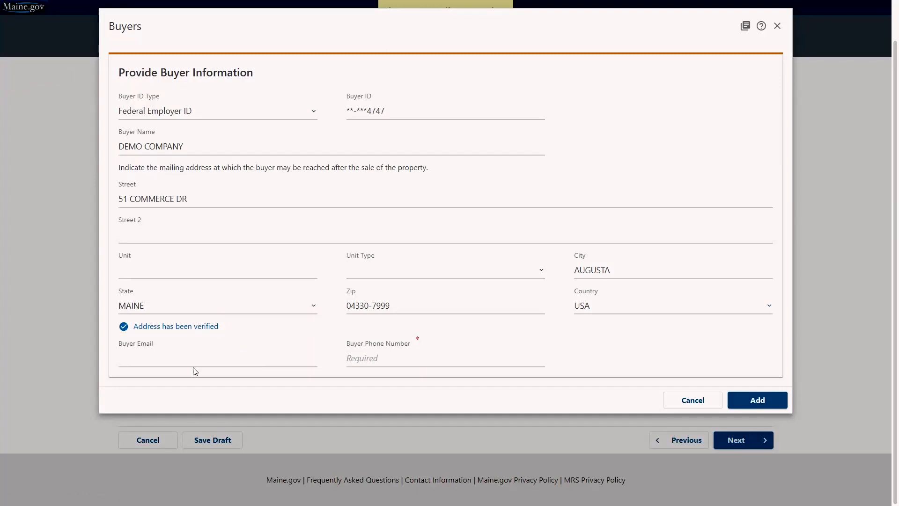
Enter the buyer's email and phone number and add the buyer to the list.
{"action": "left_click", "coordinate": [160, 355]}
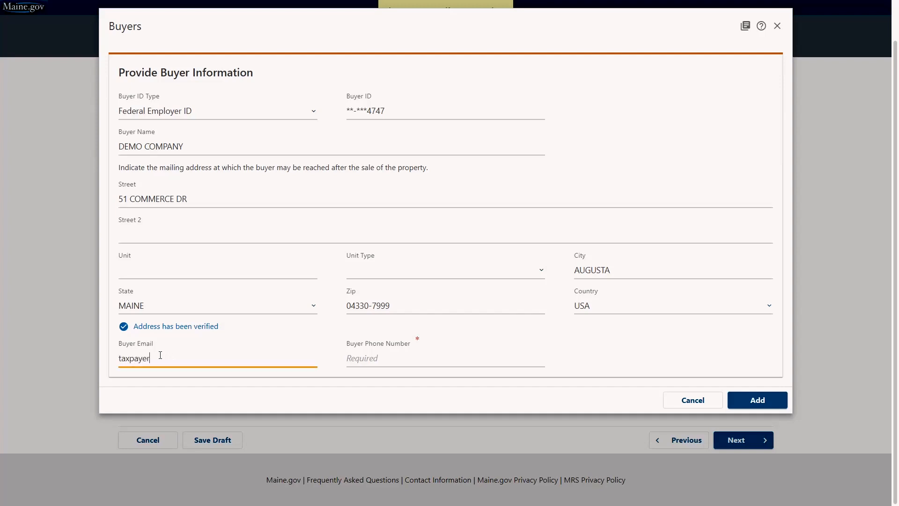
{"action": "key", "text": "Tab"}
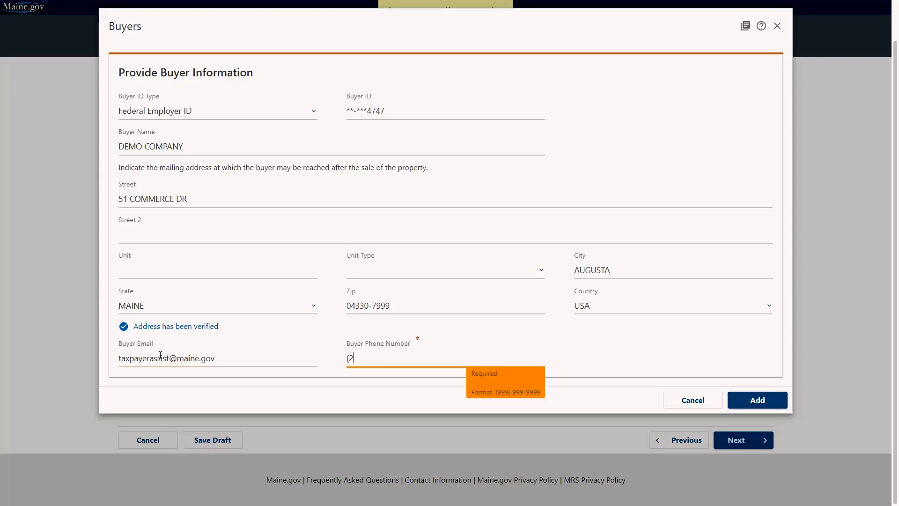
{"action": "left_click", "coordinate": [754, 400]}
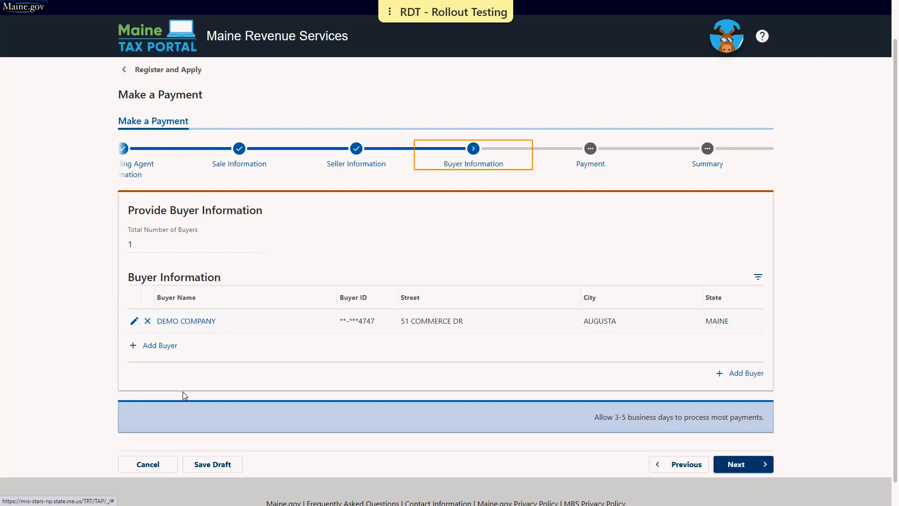
Continue to the Payment step, which shows Direct Debit - US Bank for 4,875.00.
{"action": "left_click", "coordinate": [750, 465]}
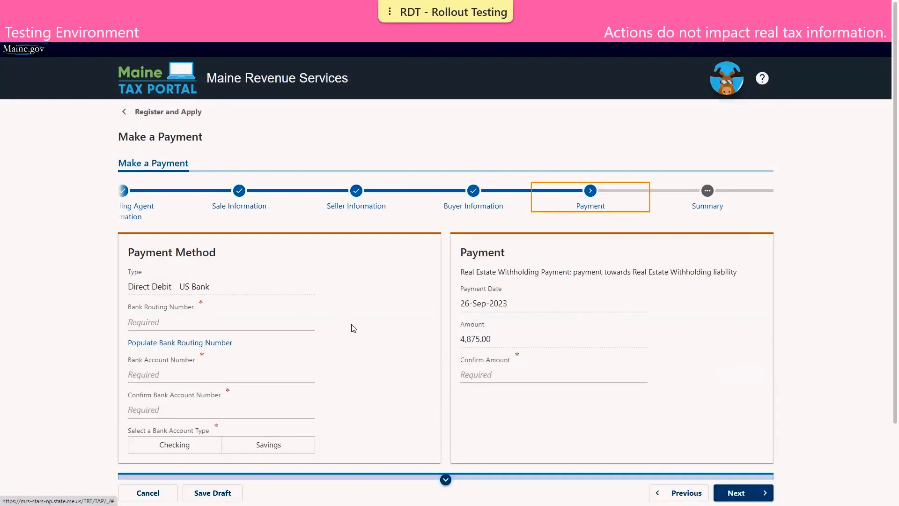
Fill in the HEALTHCARE FIRST CREDIT UNION routing number, enter and confirm the account number, and choose Checking.
{"action": "scroll", "coordinate": [354, 328], "scroll_direction": "down", "scroll_amount": 1}
{"action": "scroll", "coordinate": [226, 290], "scroll_direction": "down", "scroll_amount": 1}
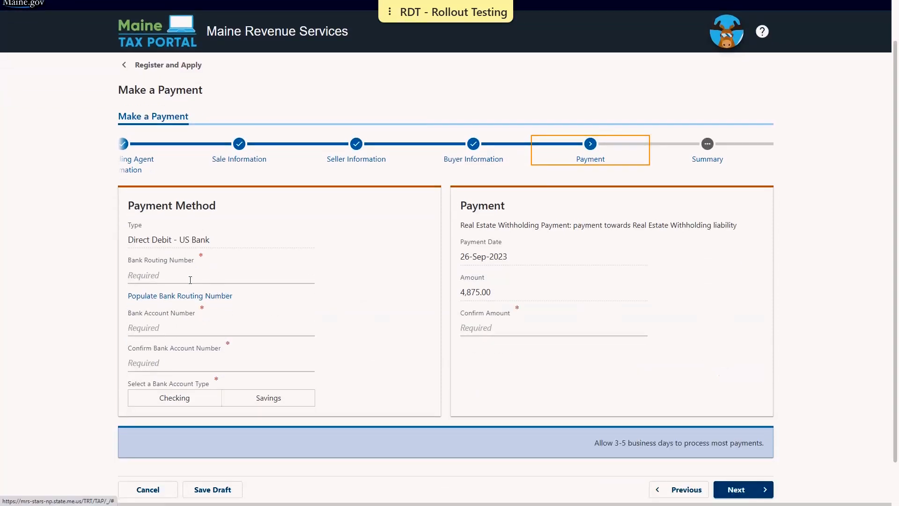
{"action": "left_click", "coordinate": [177, 296]}
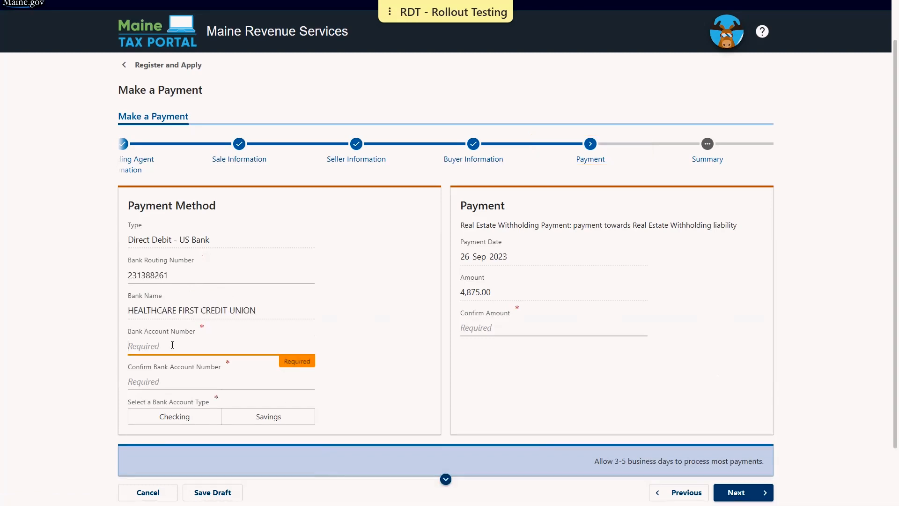
{"action": "type", "text": "1"}
{"action": "left_click", "coordinate": [167, 379]}
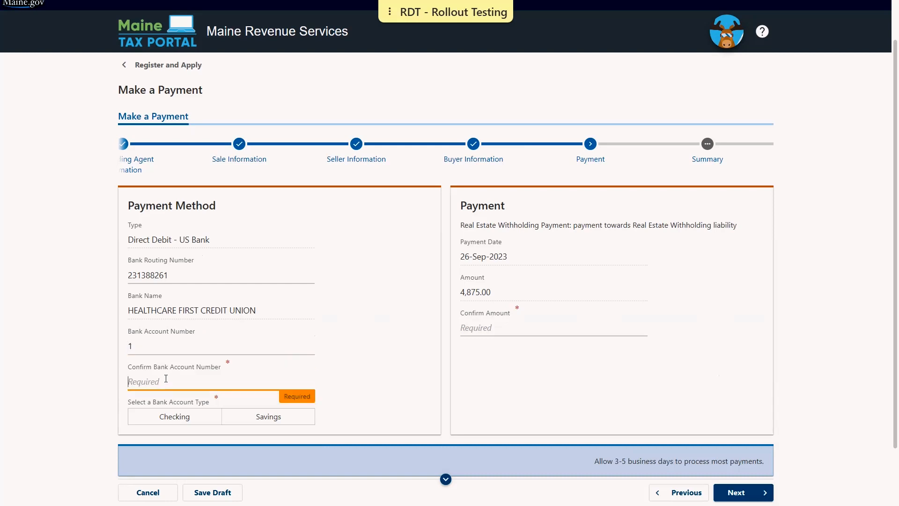
{"action": "type", "text": "1"}
{"action": "left_click", "coordinate": [125, 410]}
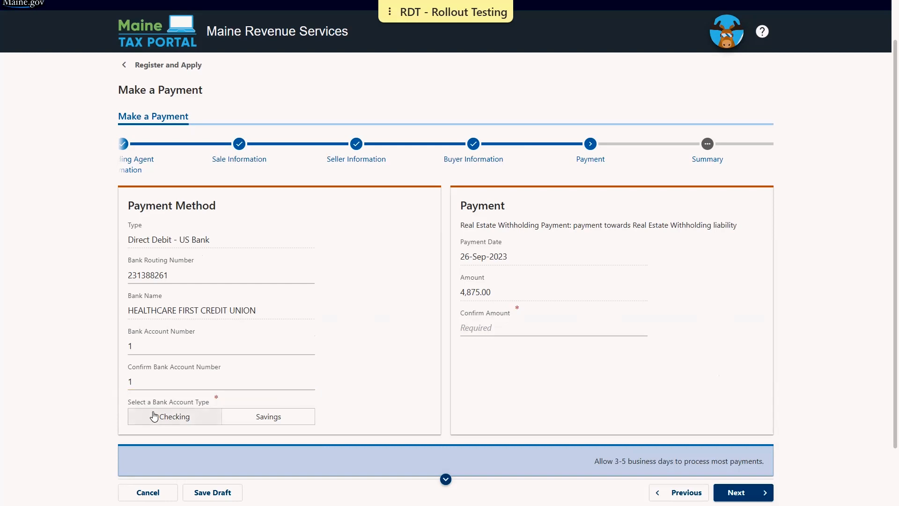
{"action": "left_click", "coordinate": [154, 416]}
{"action": "left_click", "coordinate": [505, 392]}
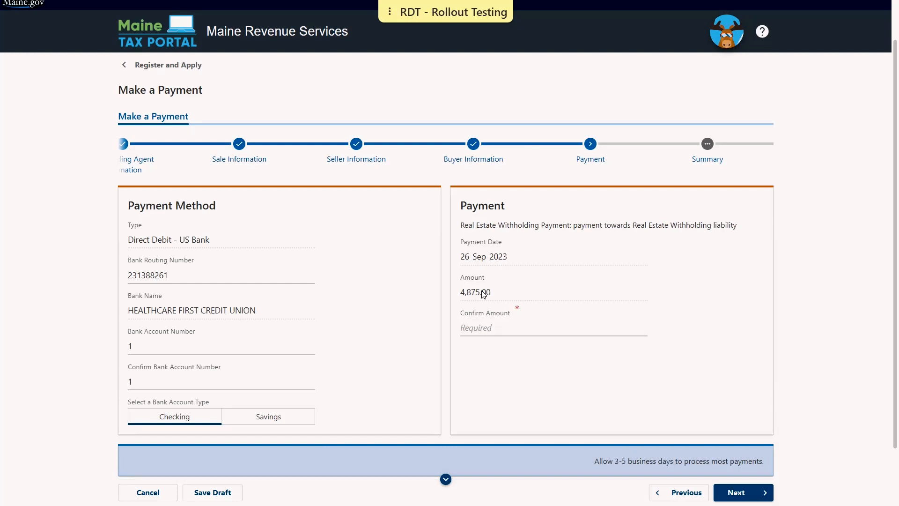
Enter 4,875.00 as the confirmed payment amount.
{"action": "left_click", "coordinate": [484, 325]}
{"action": "type", "text": "4"}
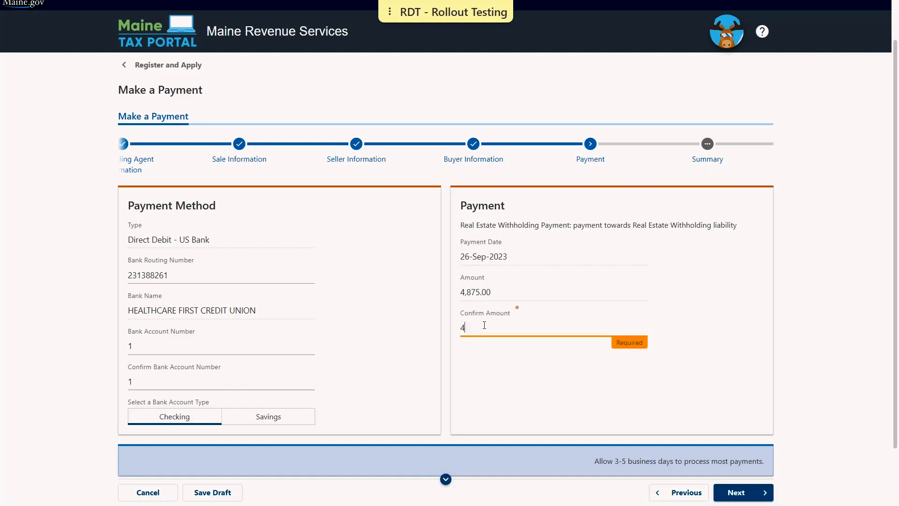
{"action": "type", "text": ",875.00"}
{"action": "left_click", "coordinate": [523, 373]}
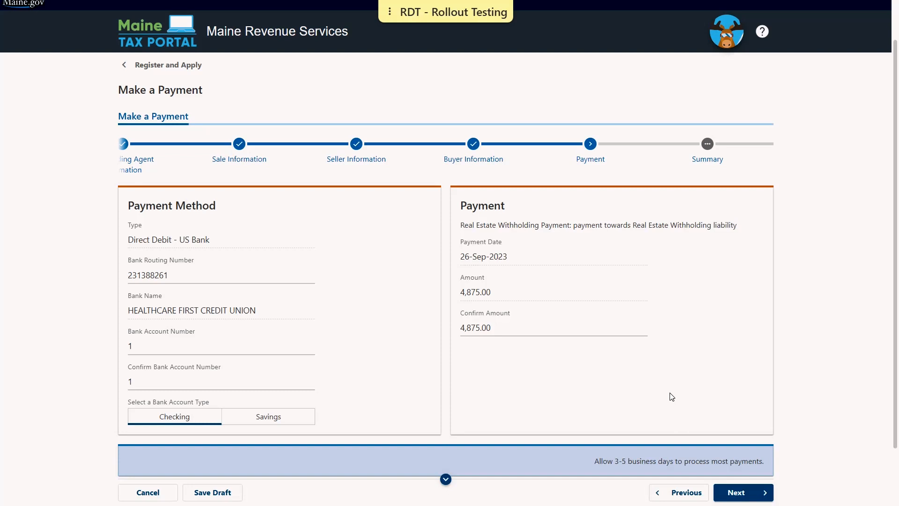
Scroll through the Summary recapping agent, sale, seller, buyer and payment details.
{"action": "left_click", "coordinate": [743, 491]}
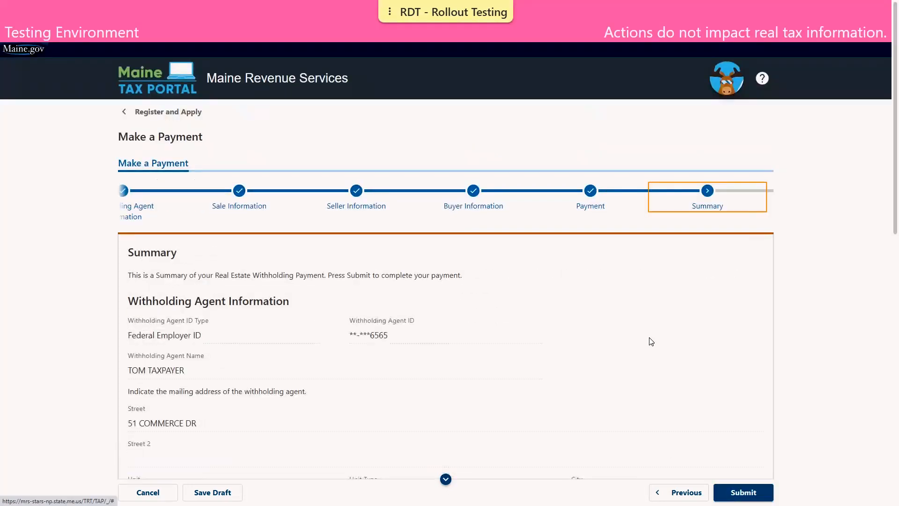
{"action": "scroll", "coordinate": [651, 342], "scroll_direction": "down", "scroll_amount": 3}
{"action": "scroll", "coordinate": [651, 342], "scroll_direction": "down", "scroll_amount": 2}
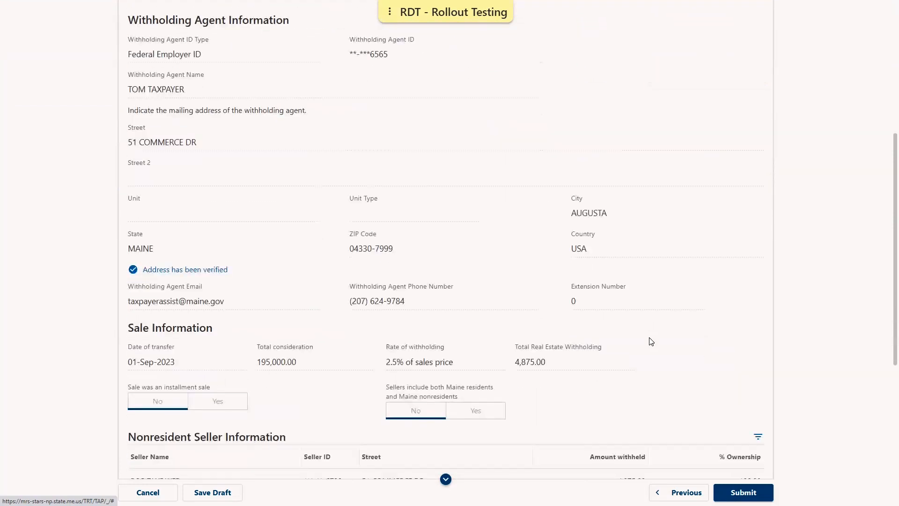
{"action": "scroll", "coordinate": [651, 342], "scroll_direction": "down", "scroll_amount": 1}
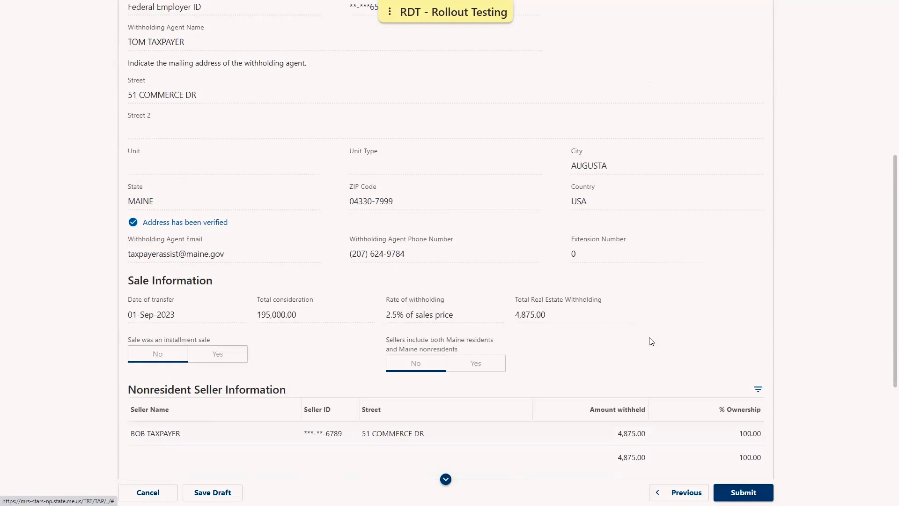
{"action": "scroll", "coordinate": [651, 342], "scroll_direction": "down", "scroll_amount": 4}
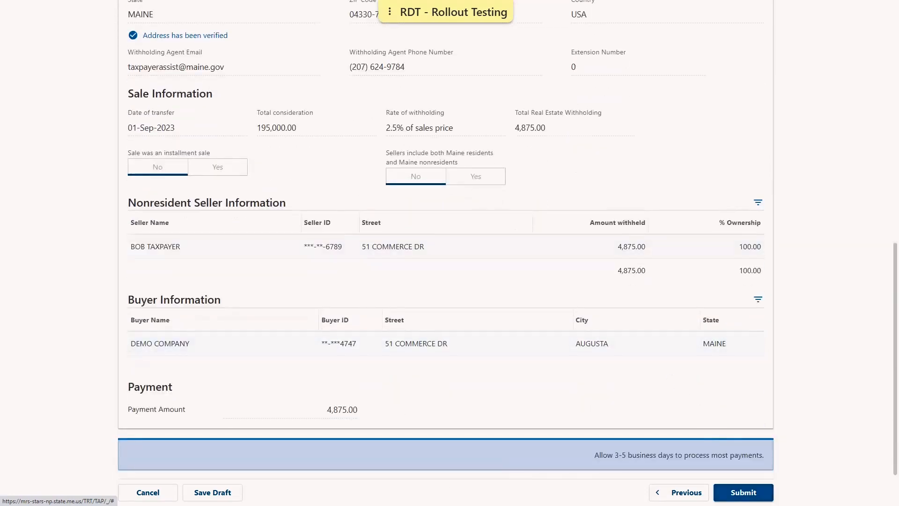
Submit the withholding payment, entering and confirming the contact e-mail address.
{"action": "left_click", "coordinate": [743, 492]}
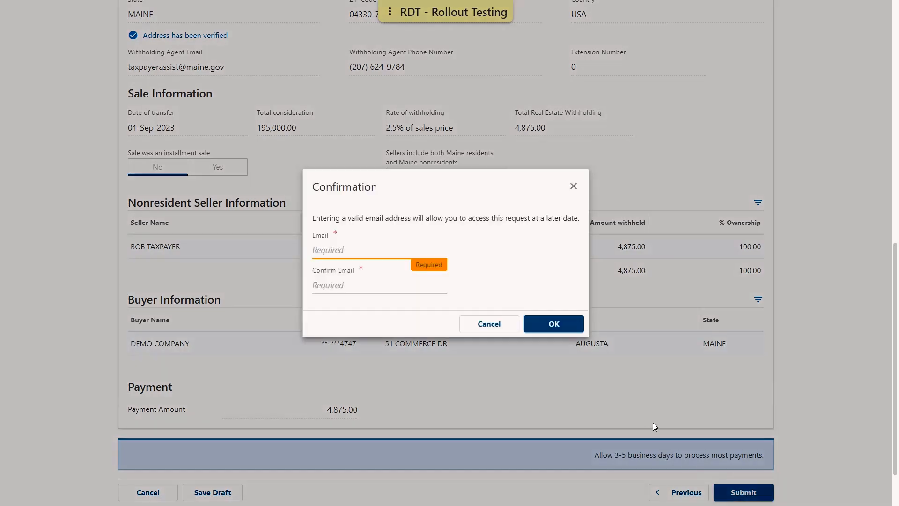
{"action": "key", "text": "Tab"}
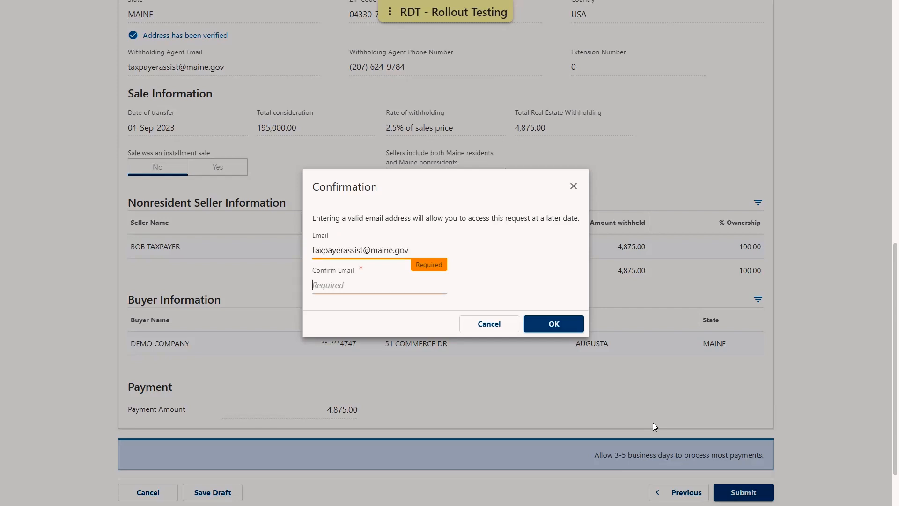
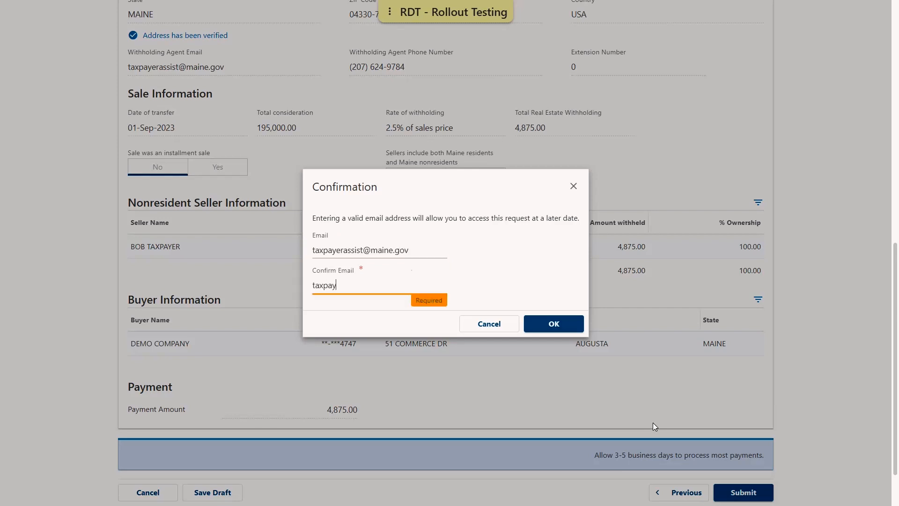
{"action": "left_click", "coordinate": [564, 324]}
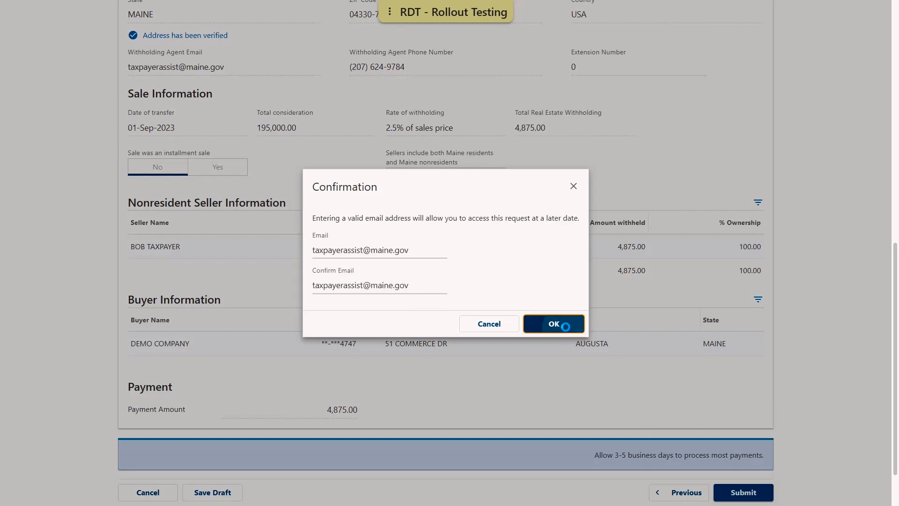